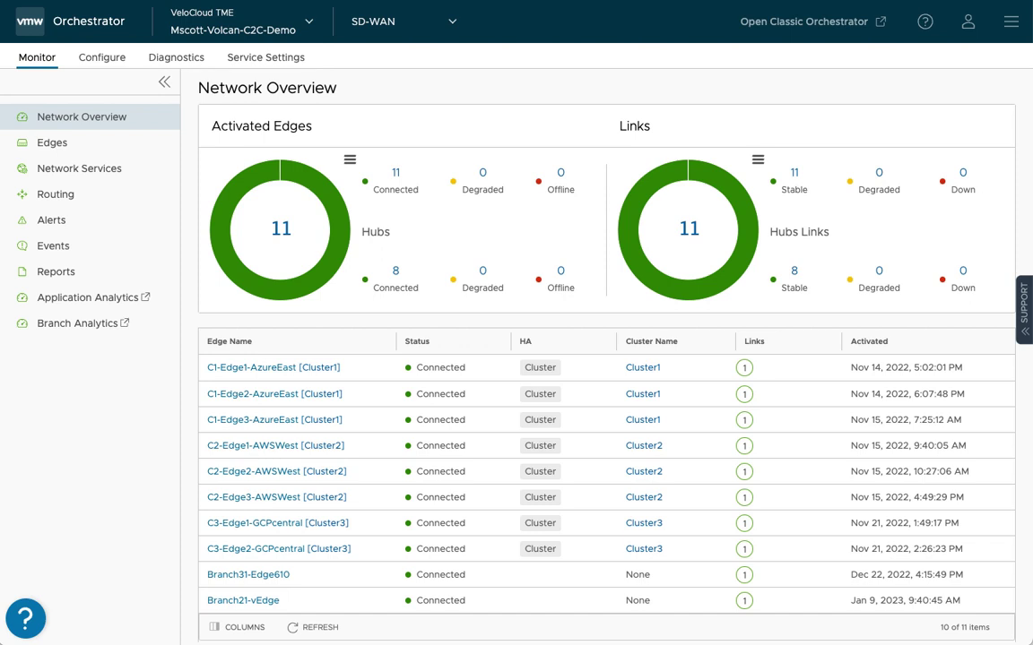
Examine Cluster1's definition in the network services configuration, including its member edges, Auto ReBalance option and route summarization
left_click(104, 64)
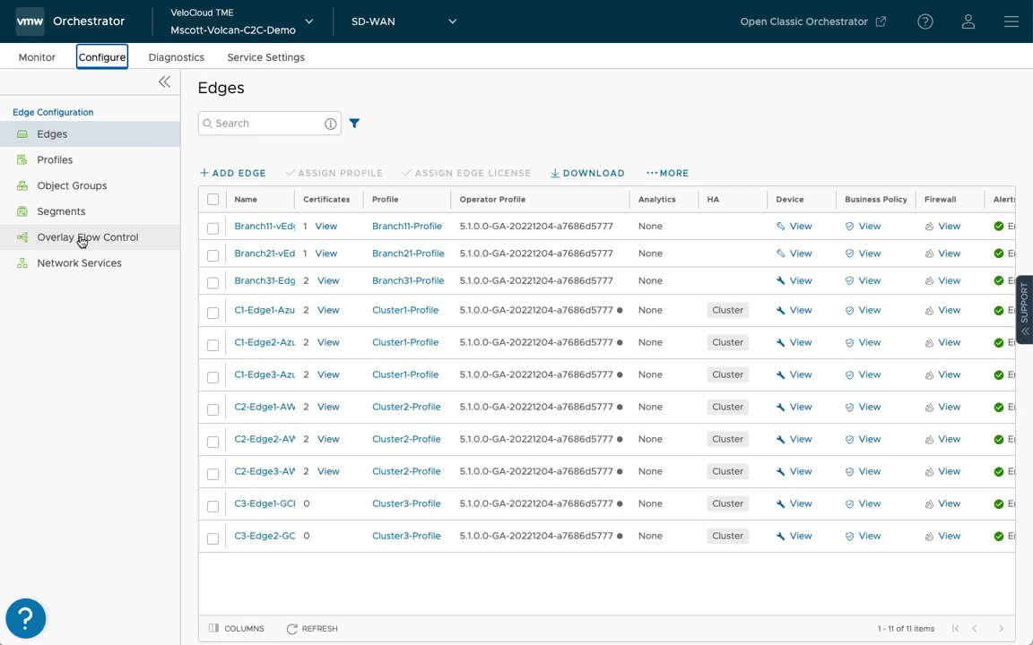
left_click(77, 265)
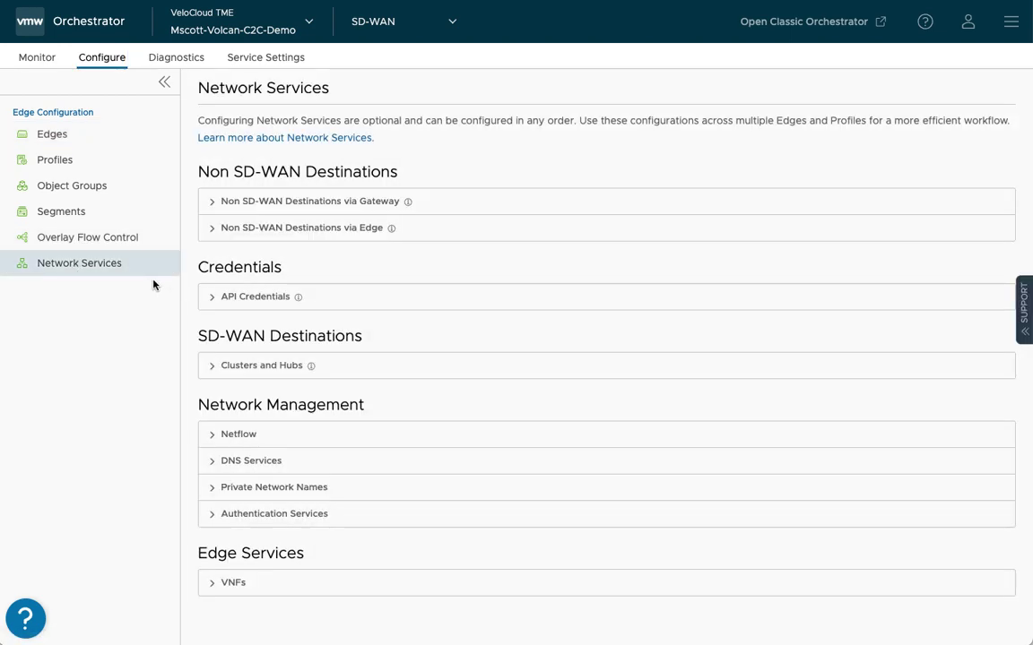
left_click(208, 366)
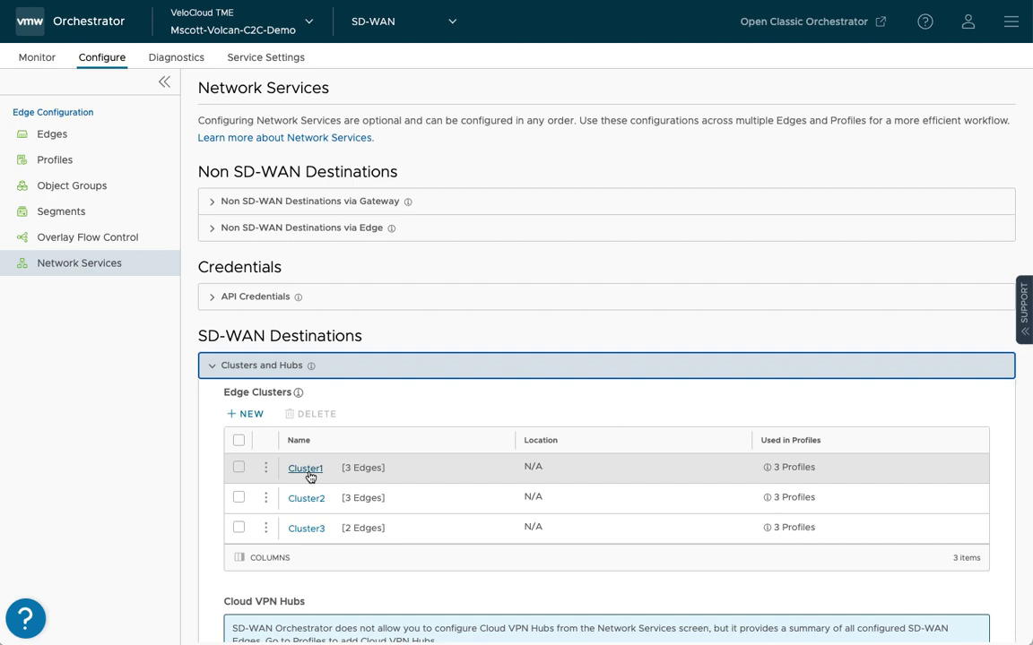
left_click(307, 471)
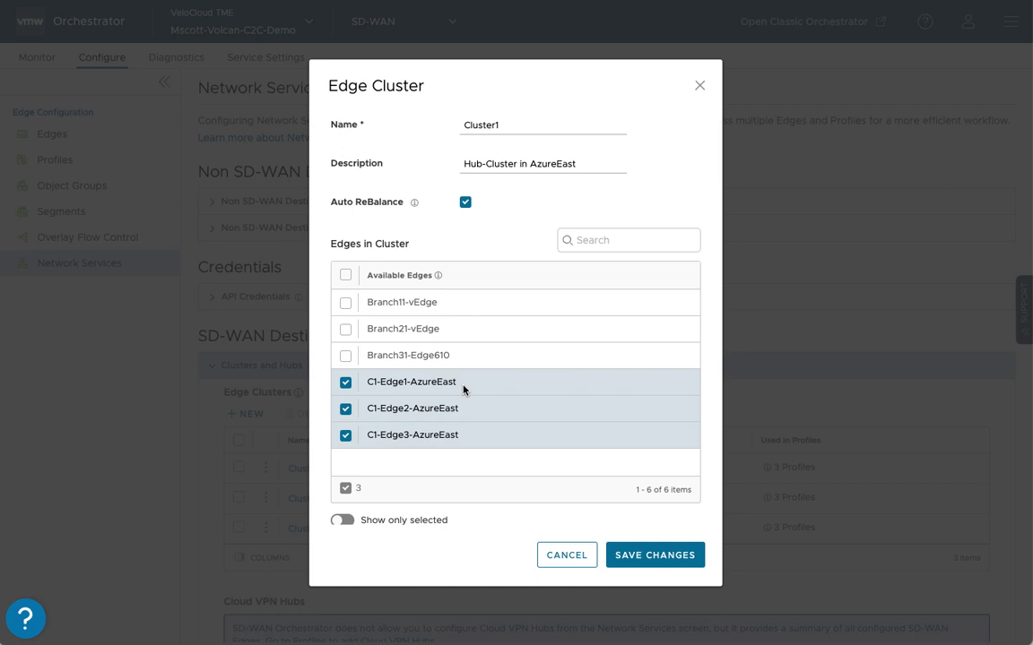
scroll(463, 388, "down", 2)
scroll(463, 388, "up", 1)
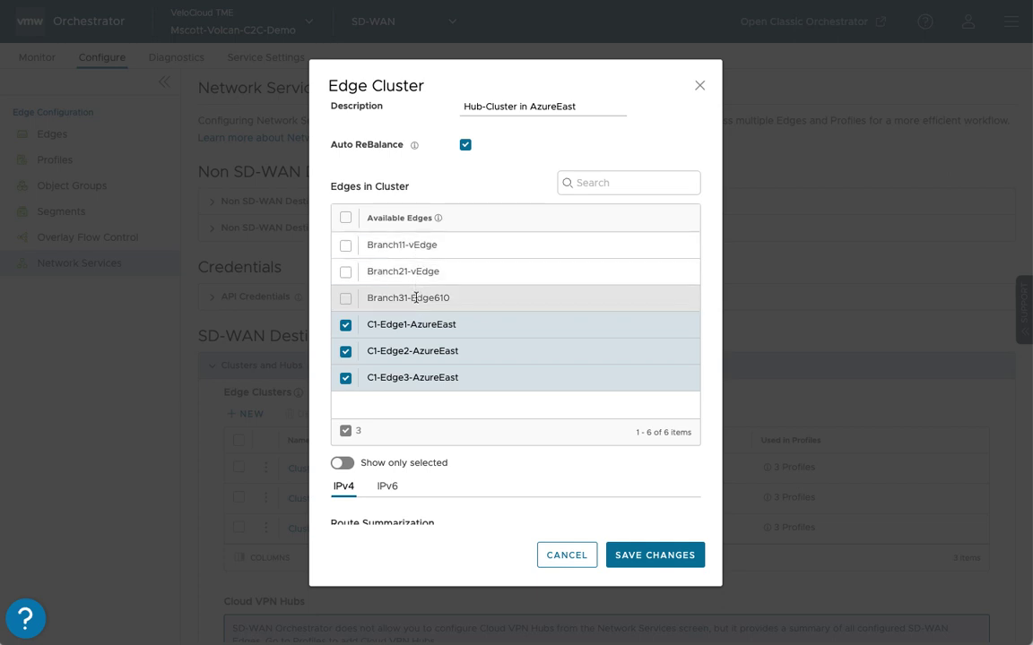
scroll(458, 356, "down", 1)
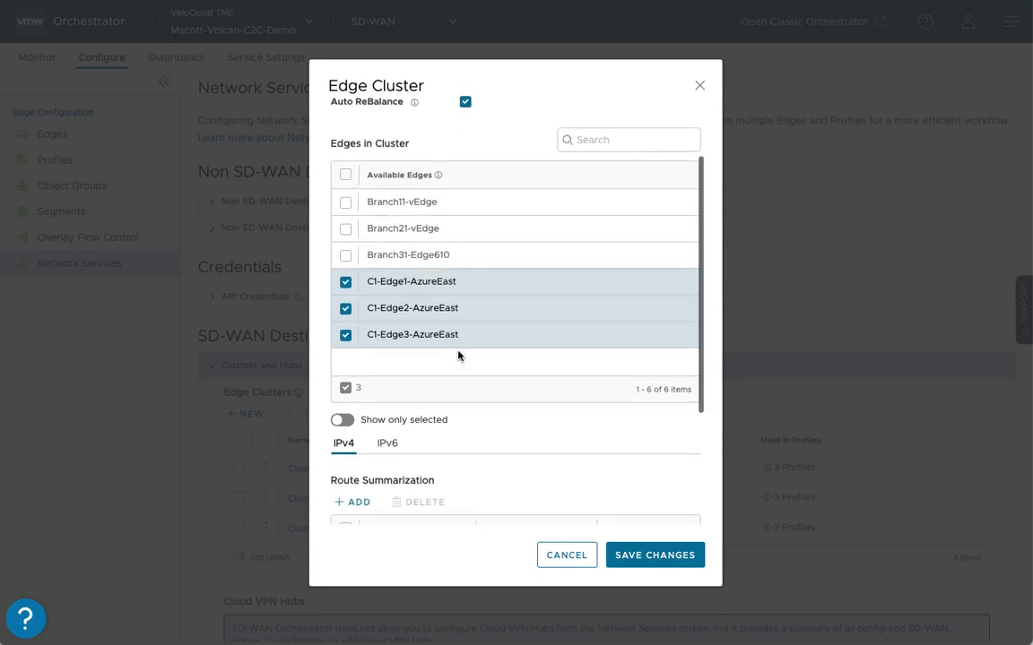
scroll(458, 356, "down", 3)
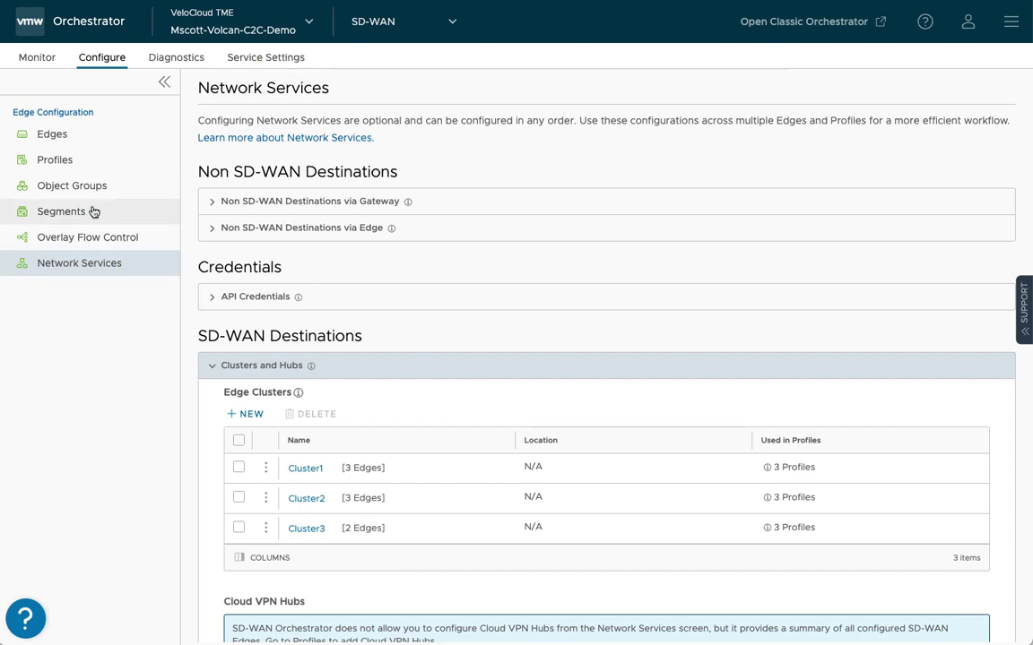
left_click(64, 167)
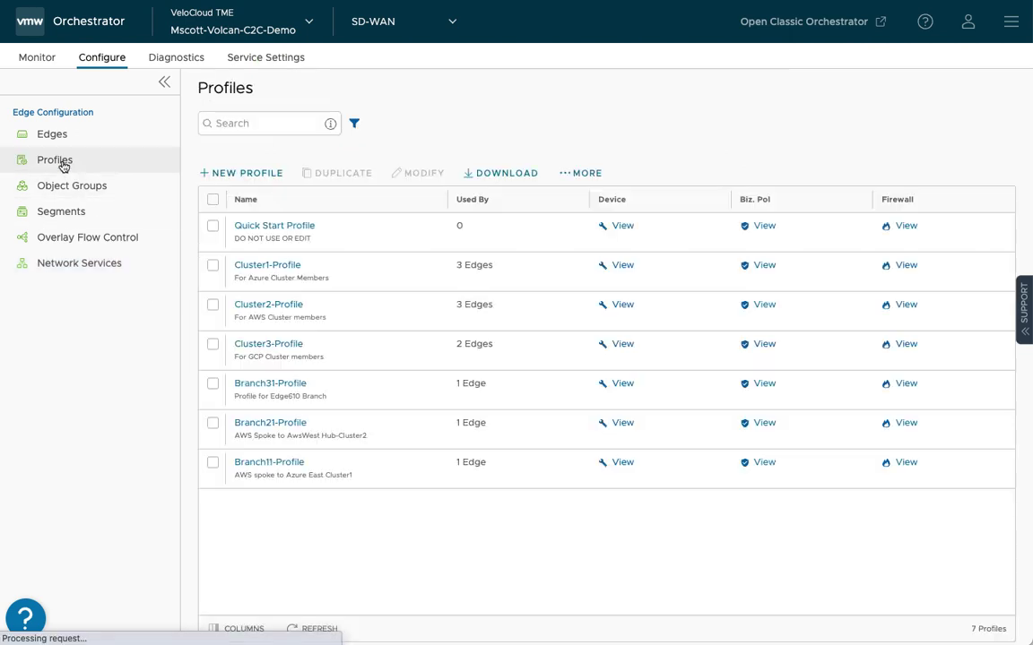
left_click(260, 266)
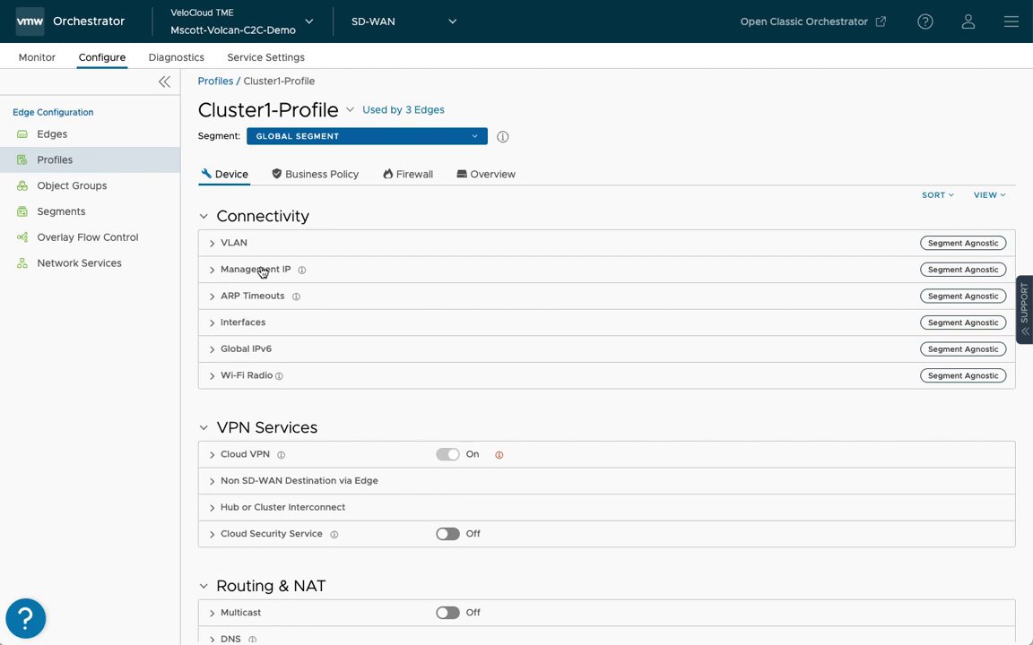
left_click(213, 456)
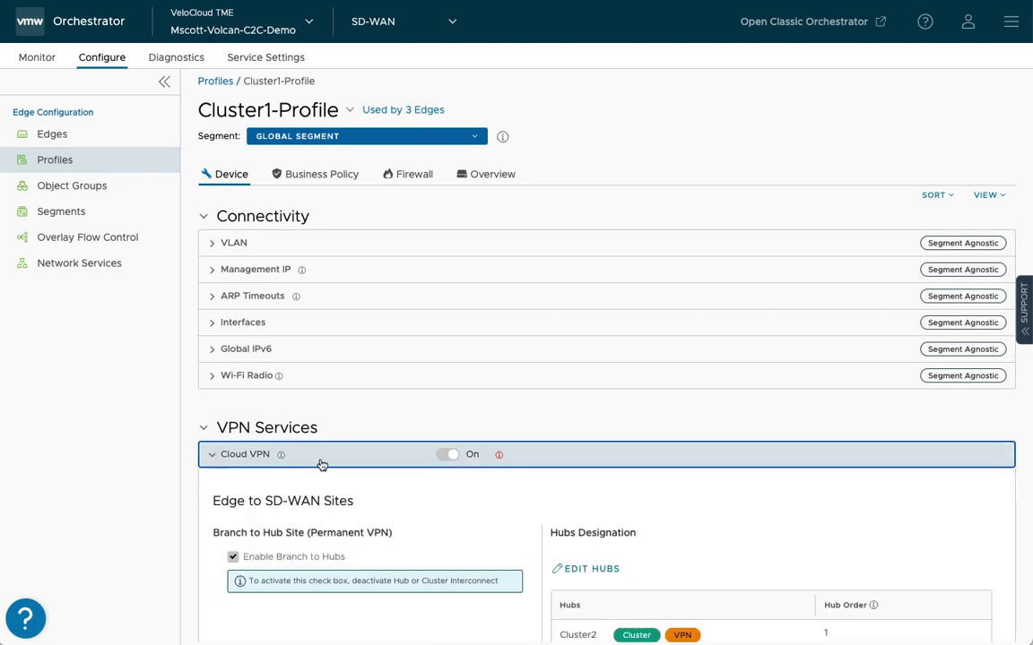
scroll(320, 464, "down", 5)
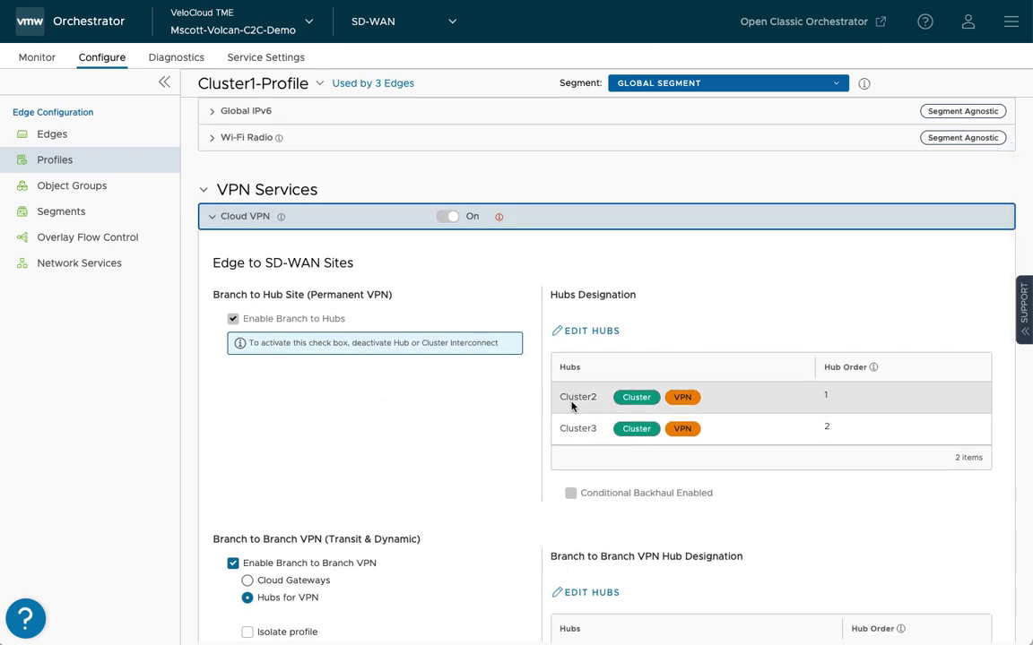
scroll(507, 445, "down", 3)
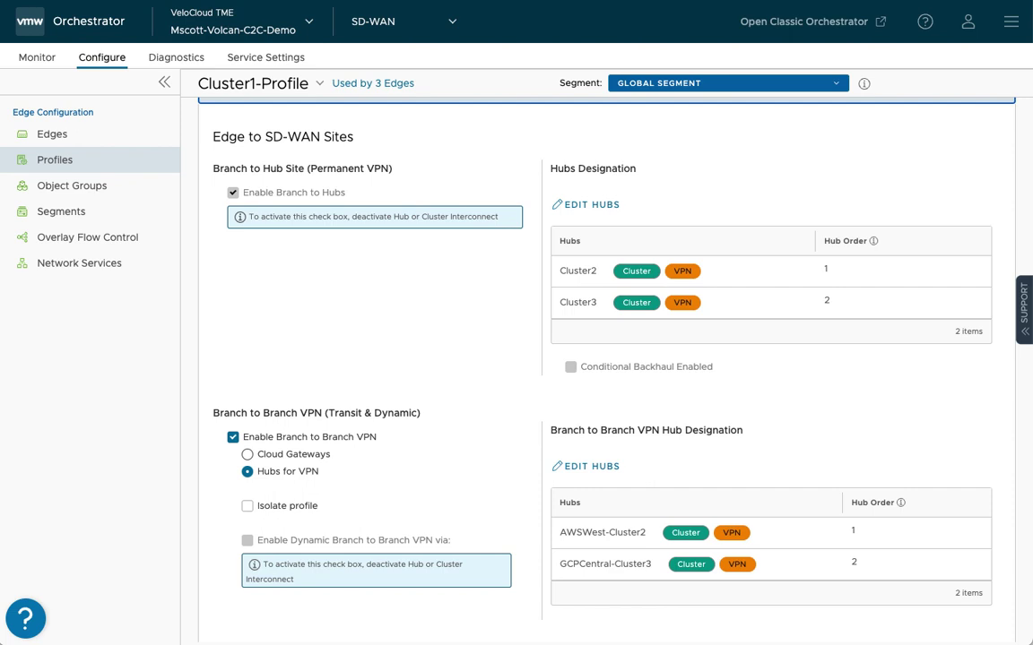
scroll(251, 165, "up", 2)
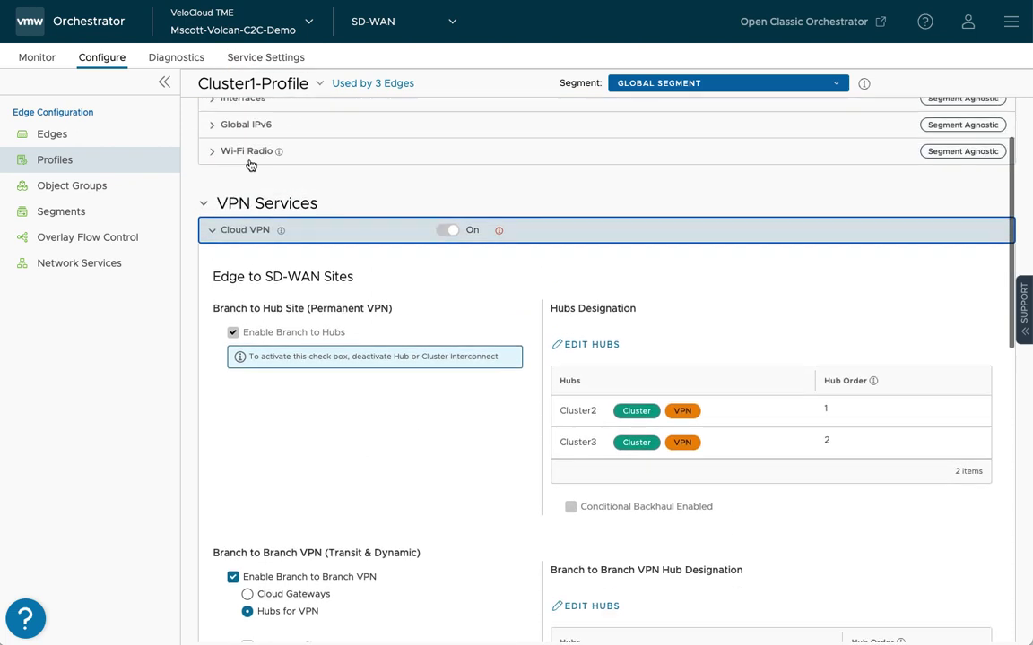
left_click(212, 230)
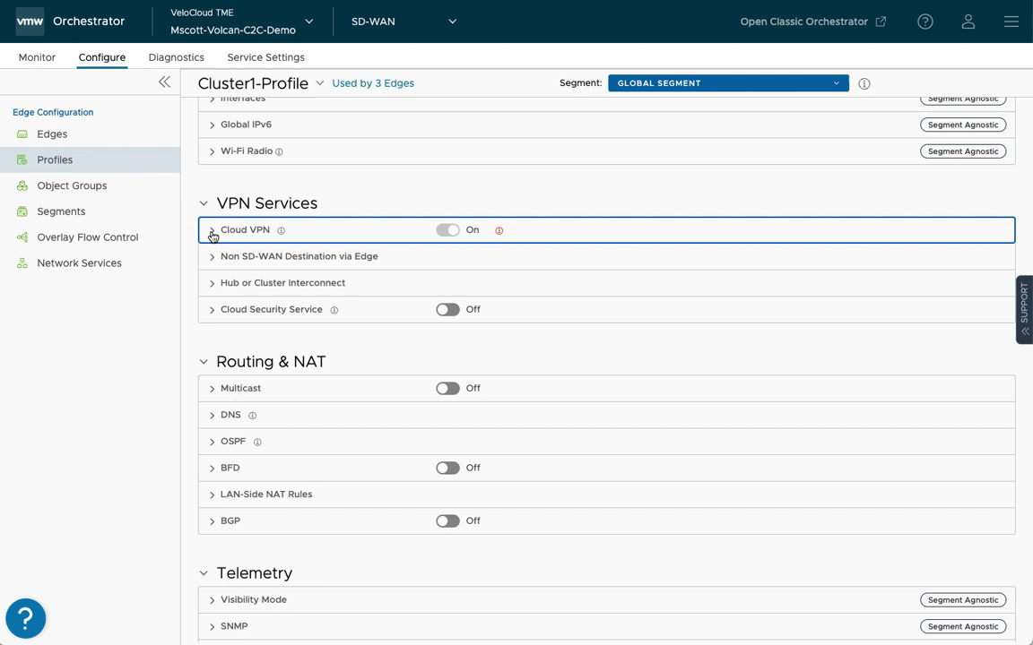
left_click(212, 283)
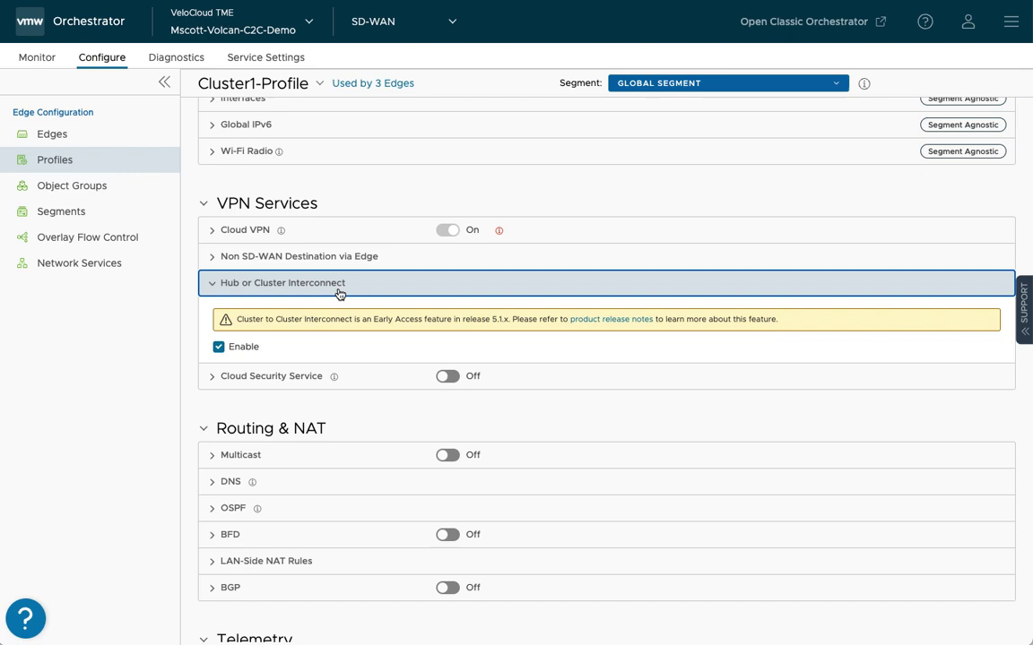
Widen the name column in the monitored edges list and view the paths of C1-Edge1-AzureEast
left_click(37, 59)
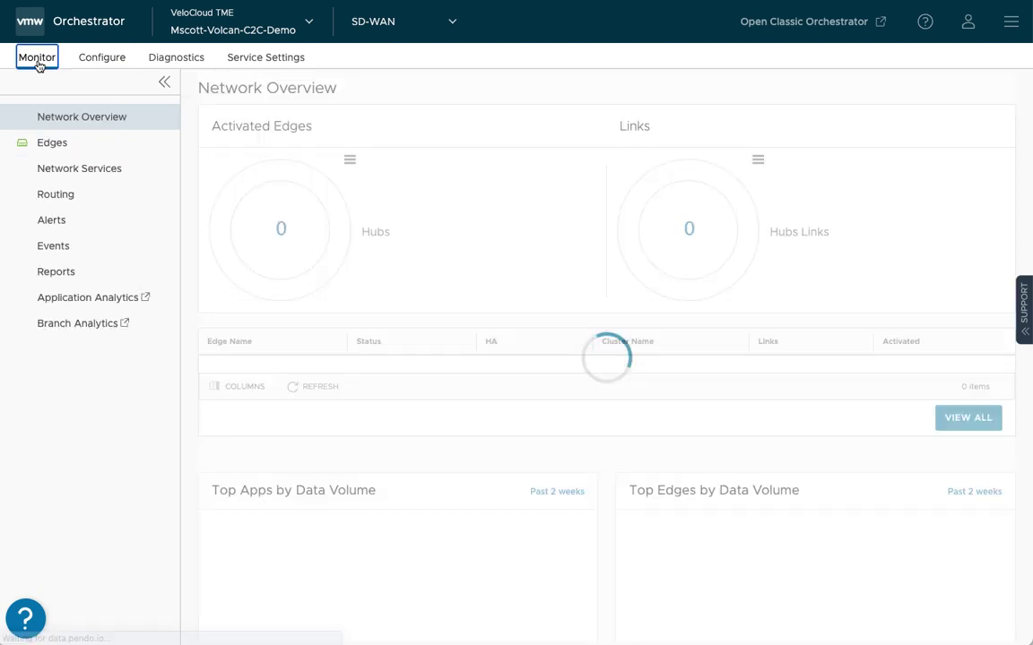
left_click(54, 150)
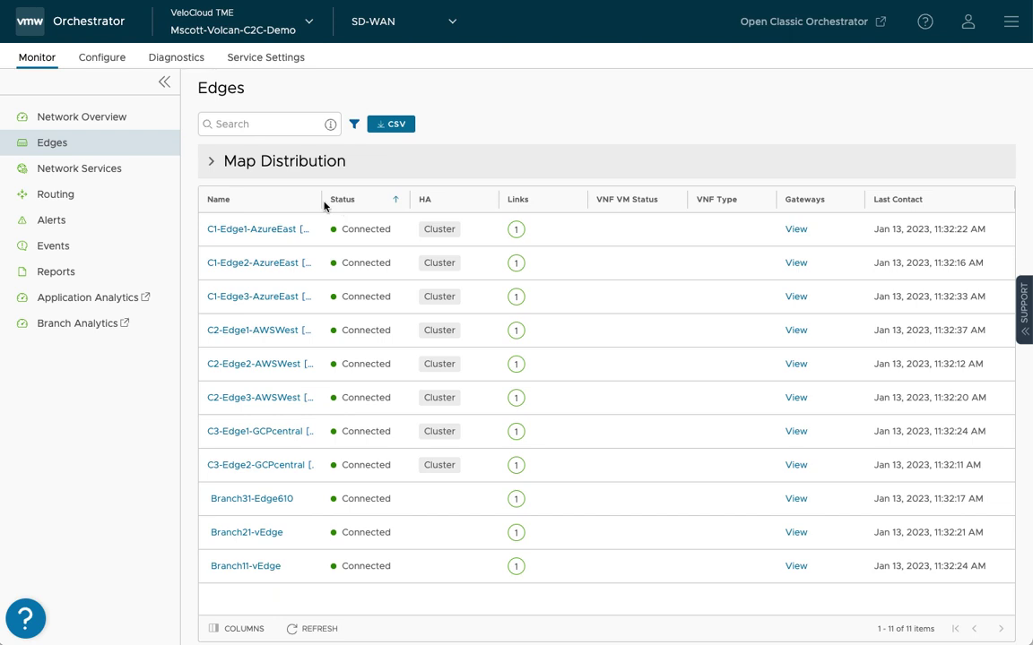
left_click_drag(320, 198, 428, 214)
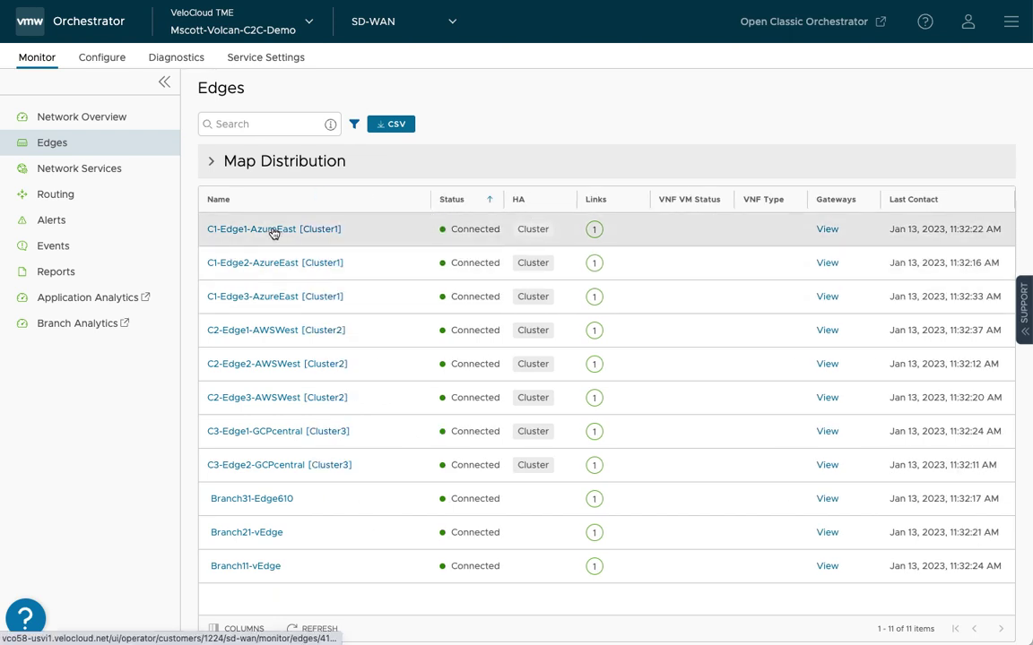
left_click(273, 231)
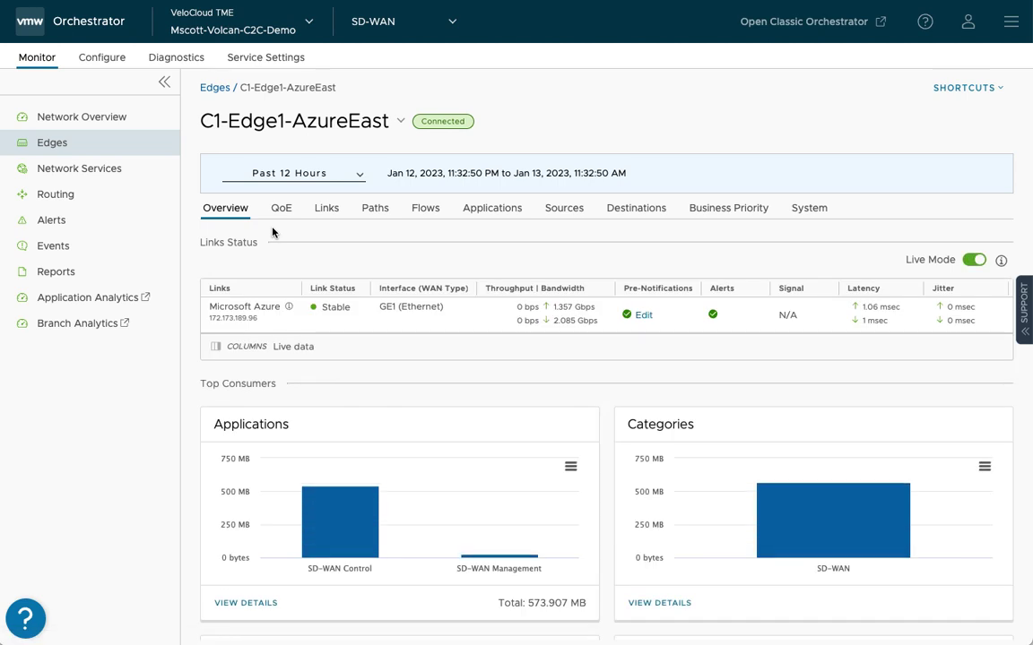
left_click(375, 208)
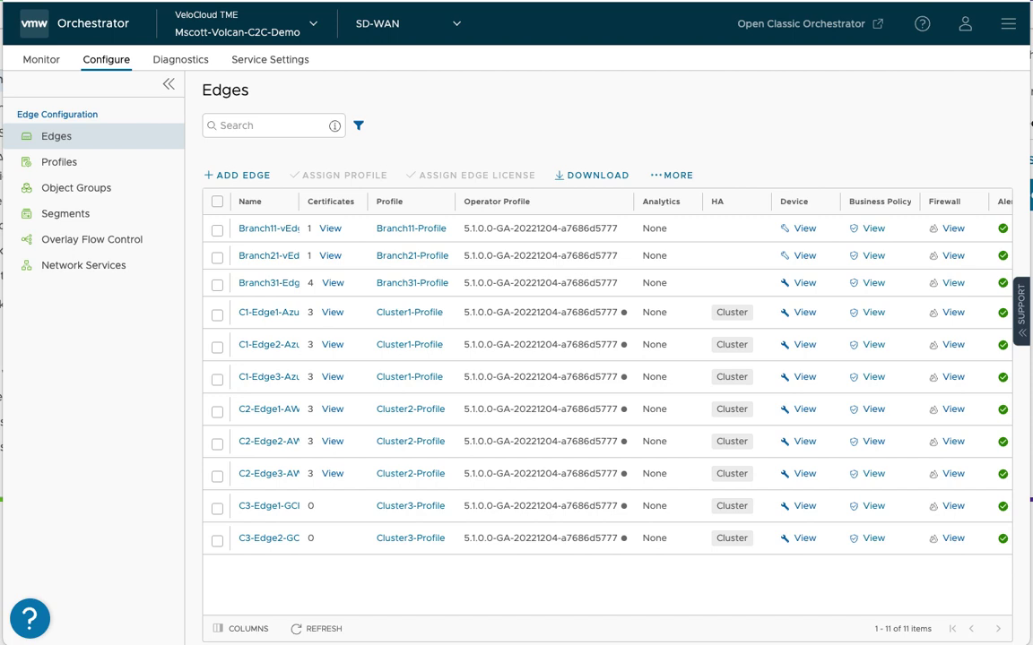
Create a new edge cluster named Demo-Cluster in the network services configuration and save it
left_click(81, 267)
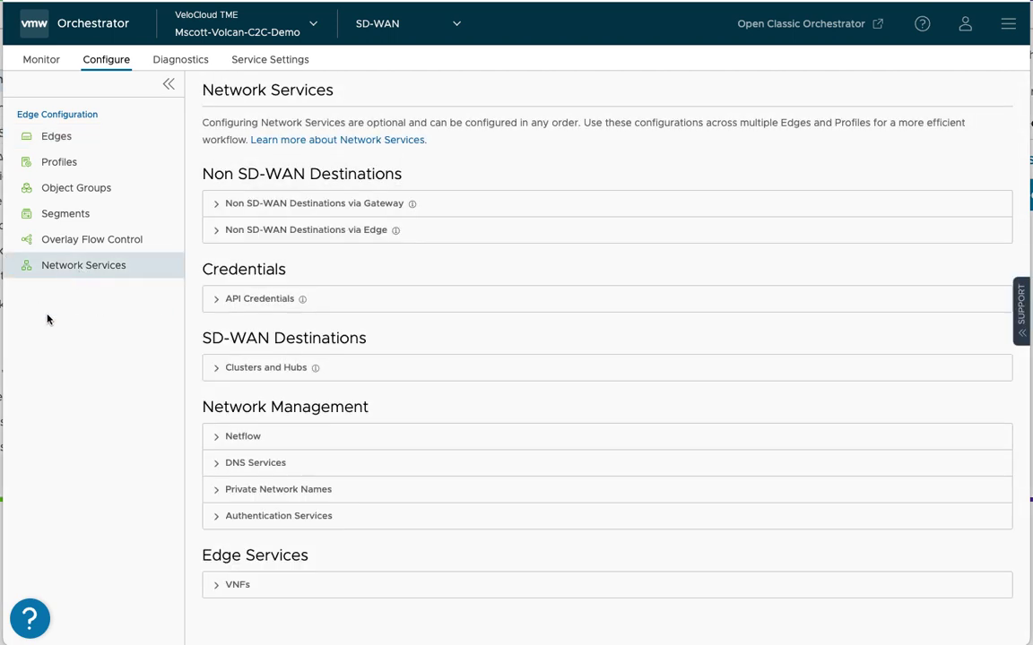
left_click(215, 367)
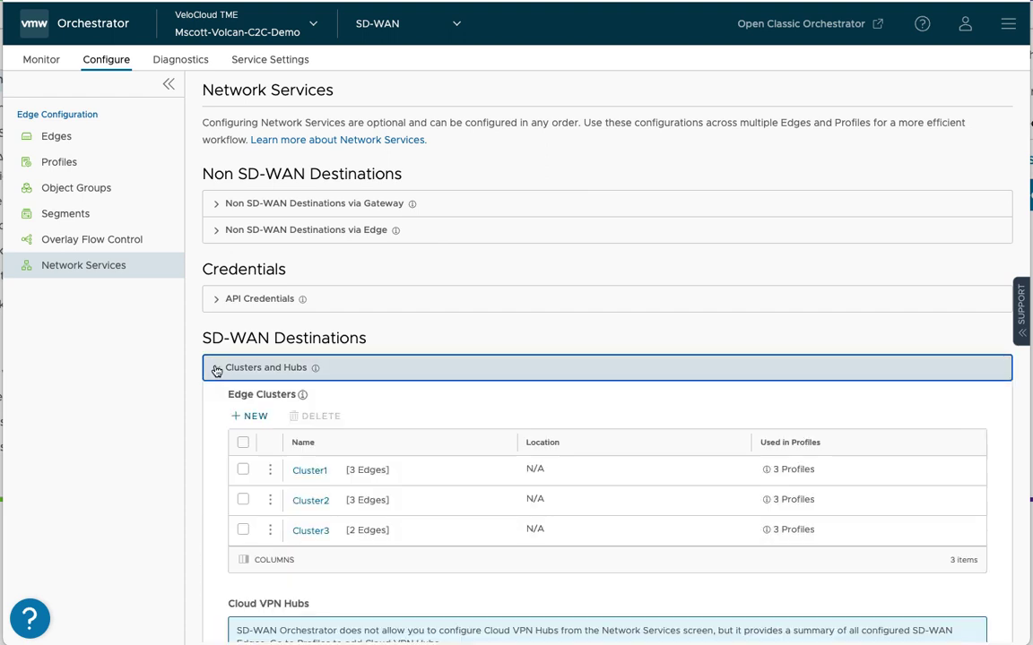
left_click(255, 417)
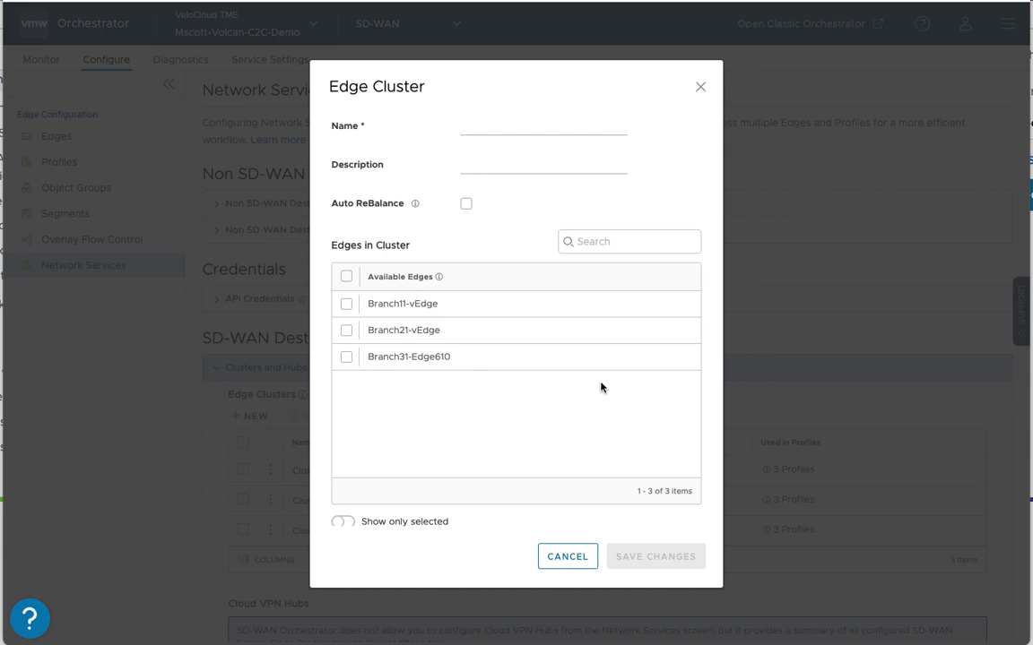
left_click(557, 128)
type("Demo-Cl")
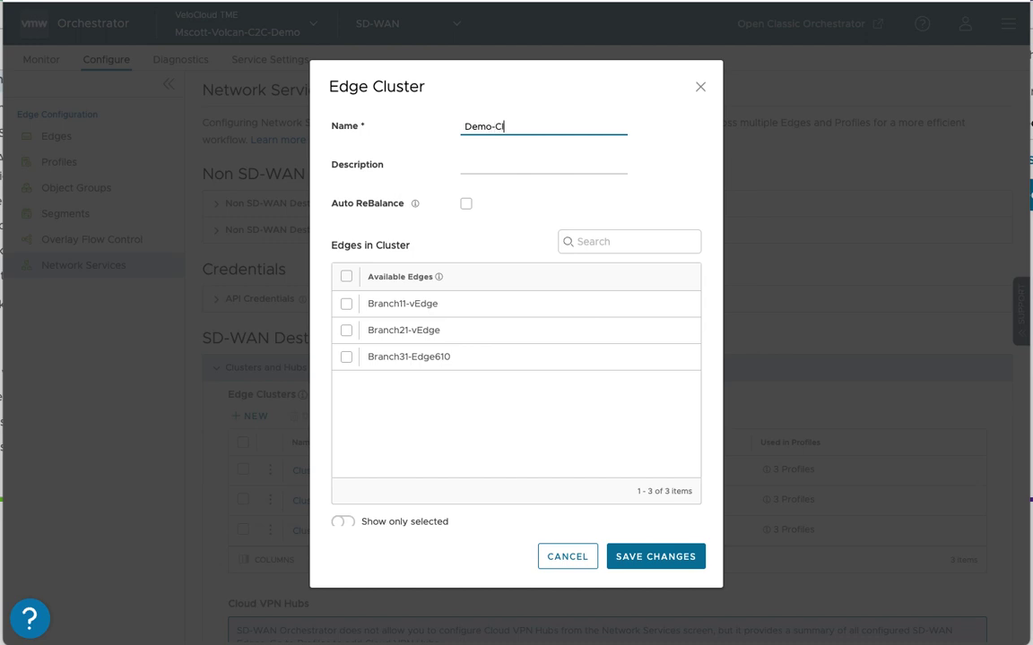
type("uster")
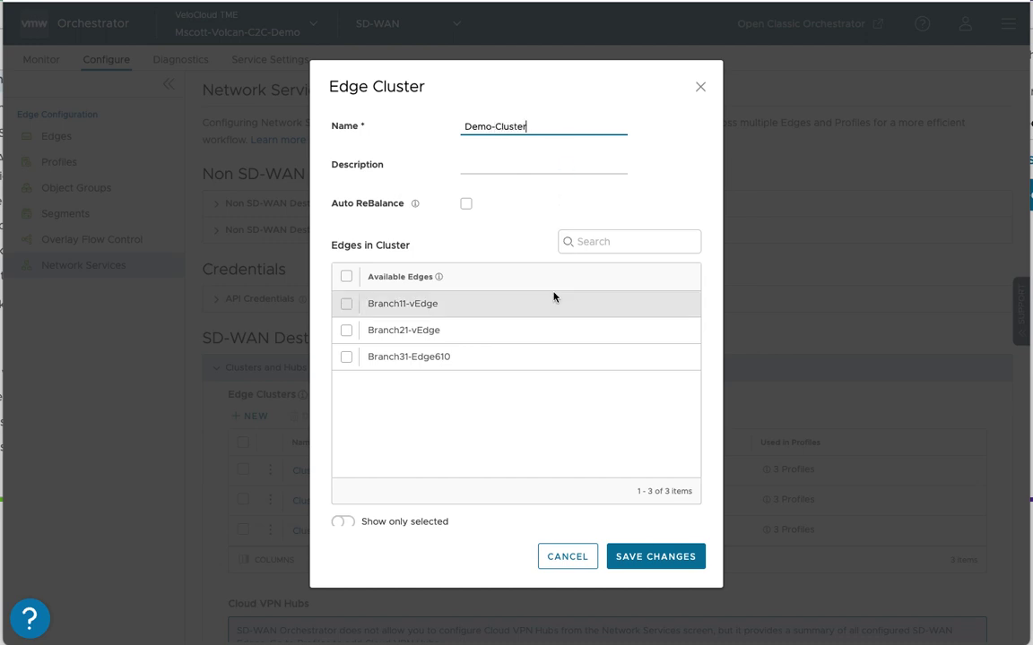
left_click(675, 557)
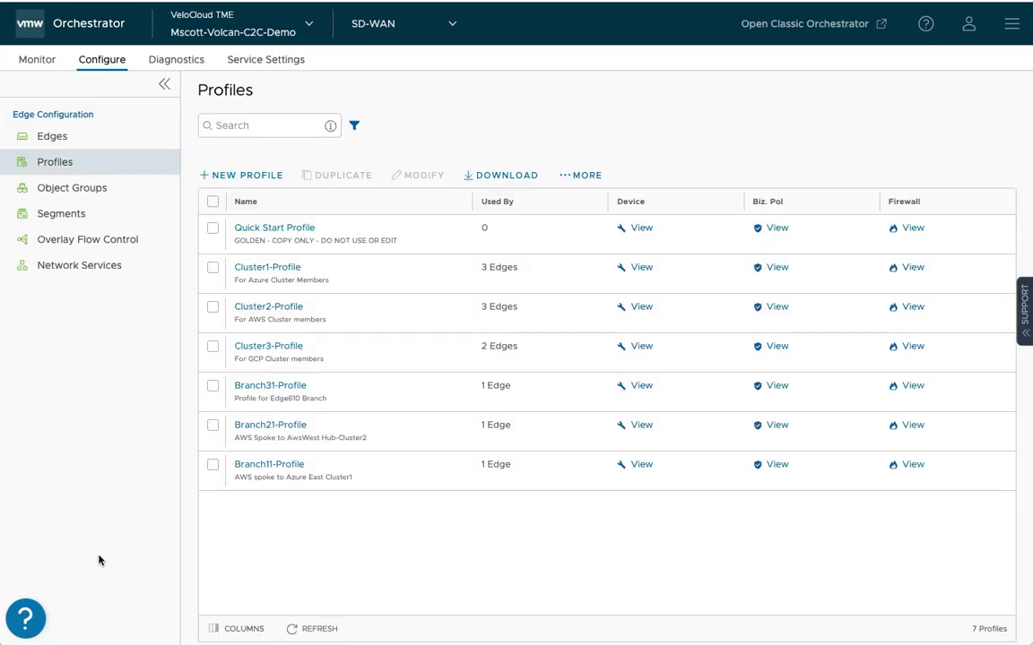
Duplicate the Quick Start Profile as a new profile named Demo-Profile
left_click(213, 232)
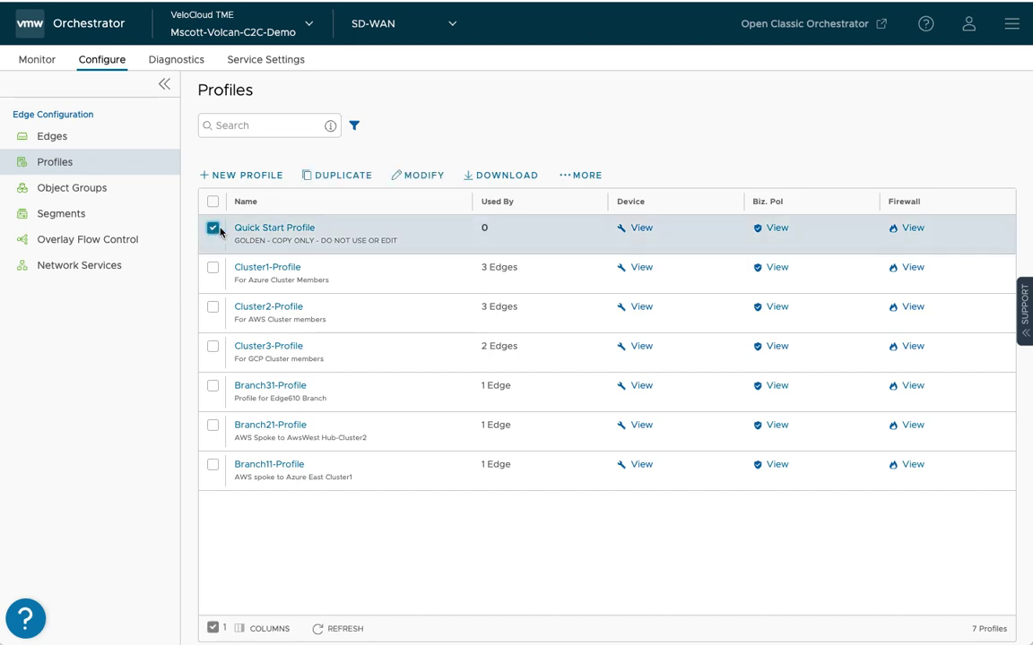
left_click(340, 175)
left_click(449, 297)
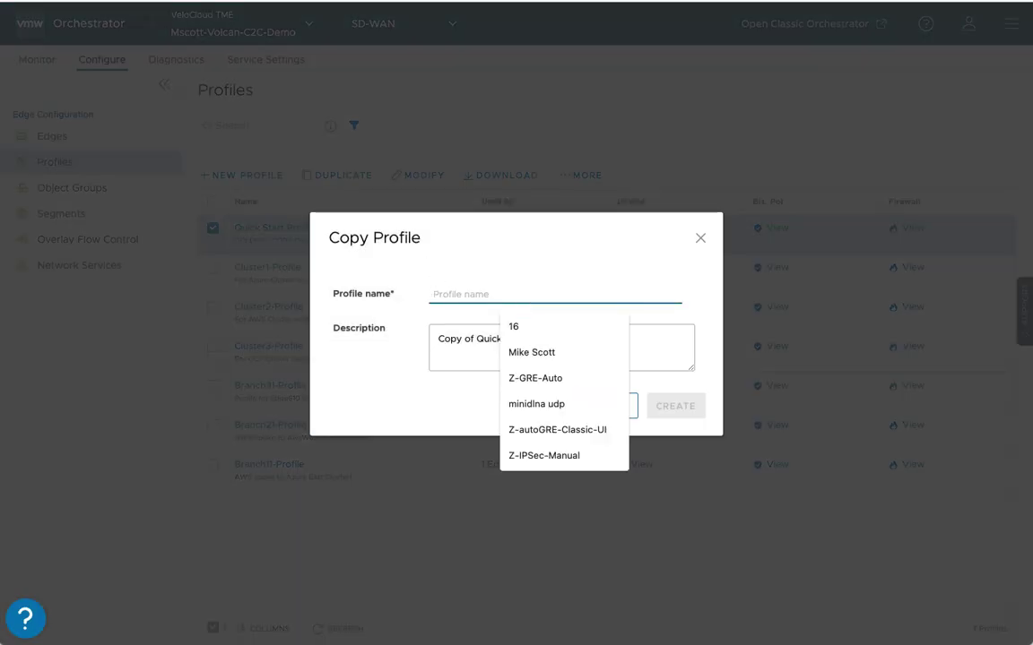
type("Demo")
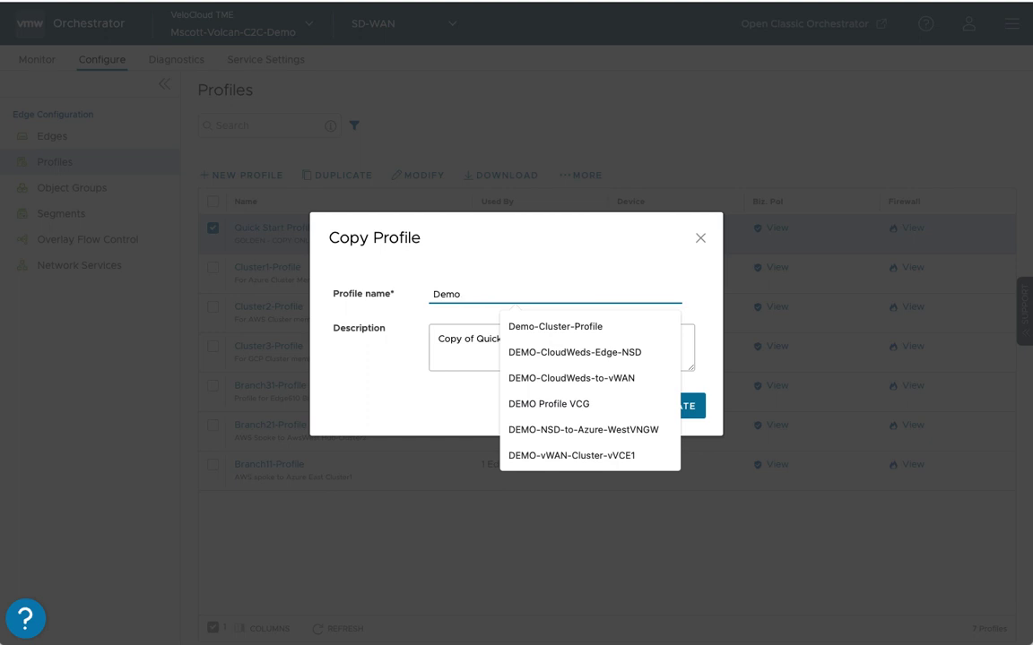
type("-Profile")
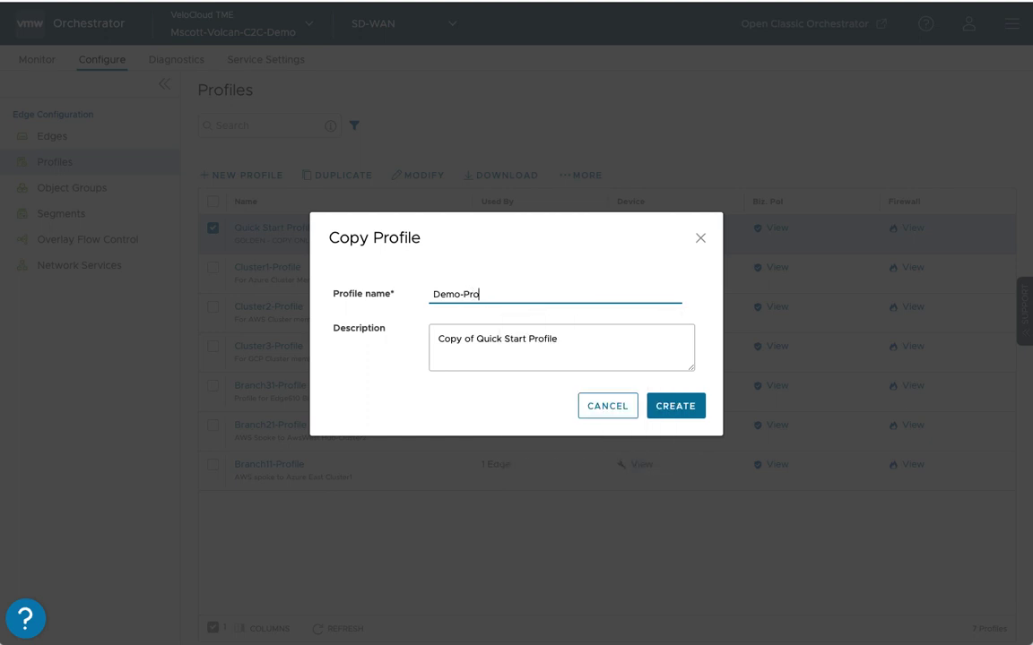
left_click(672, 413)
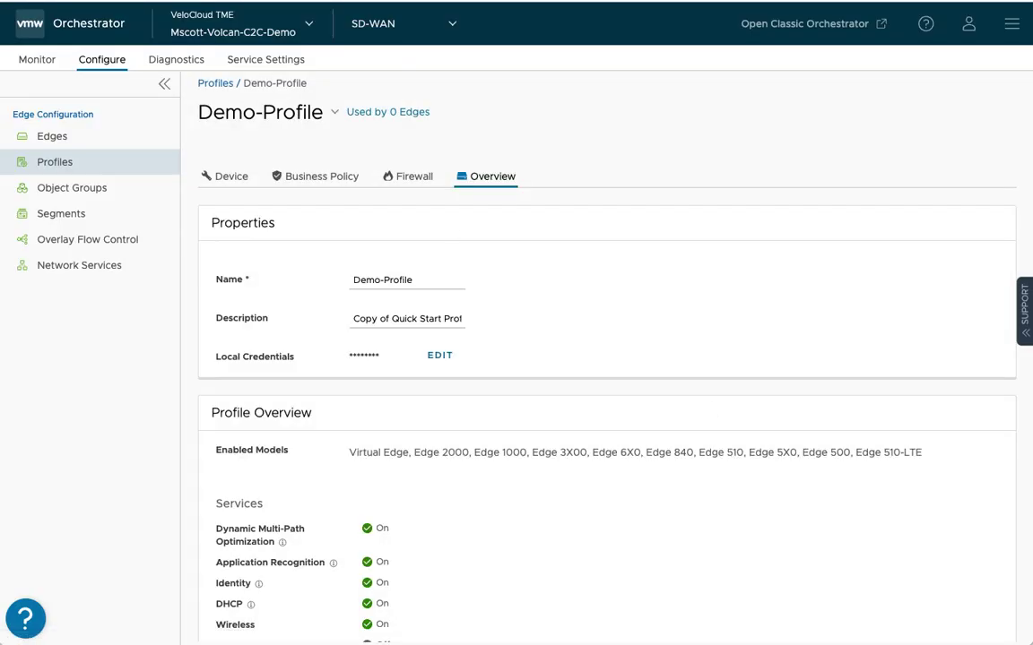
left_click(227, 178)
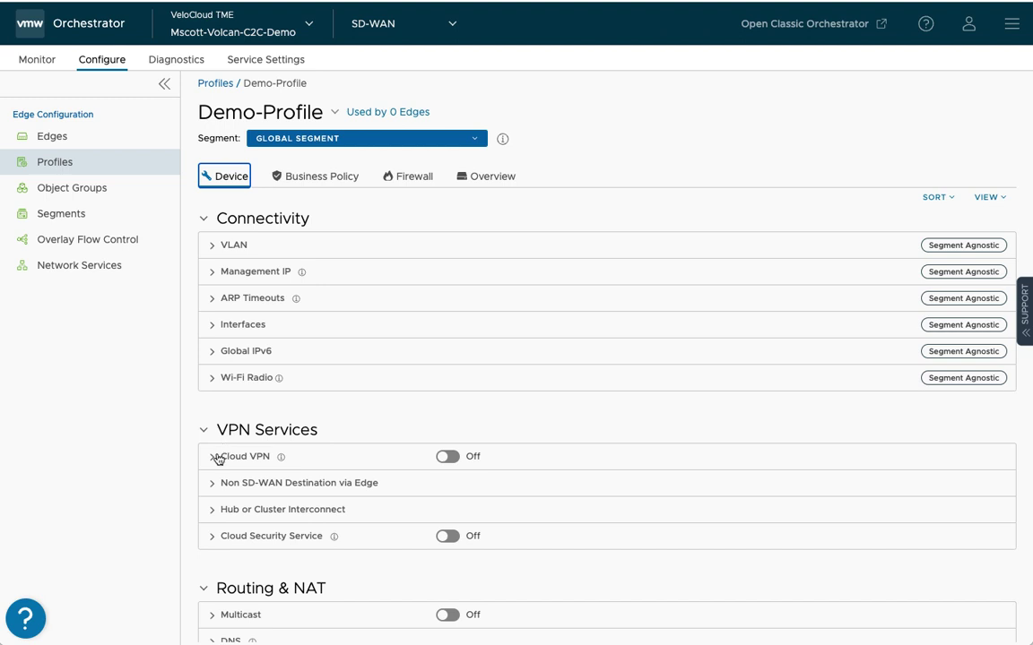
left_click(447, 458)
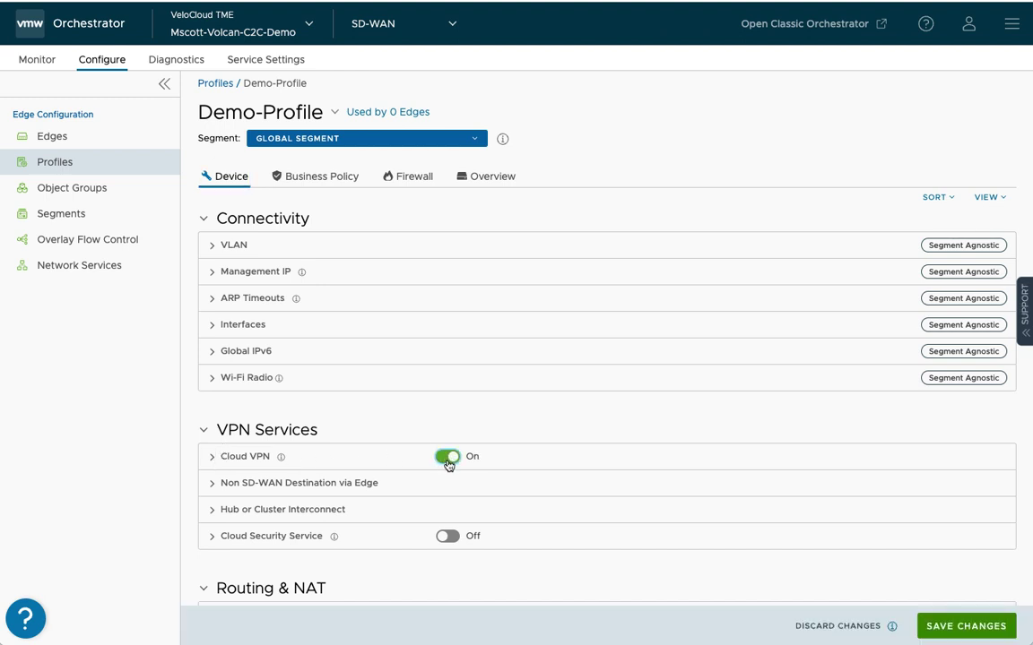
left_click(213, 462)
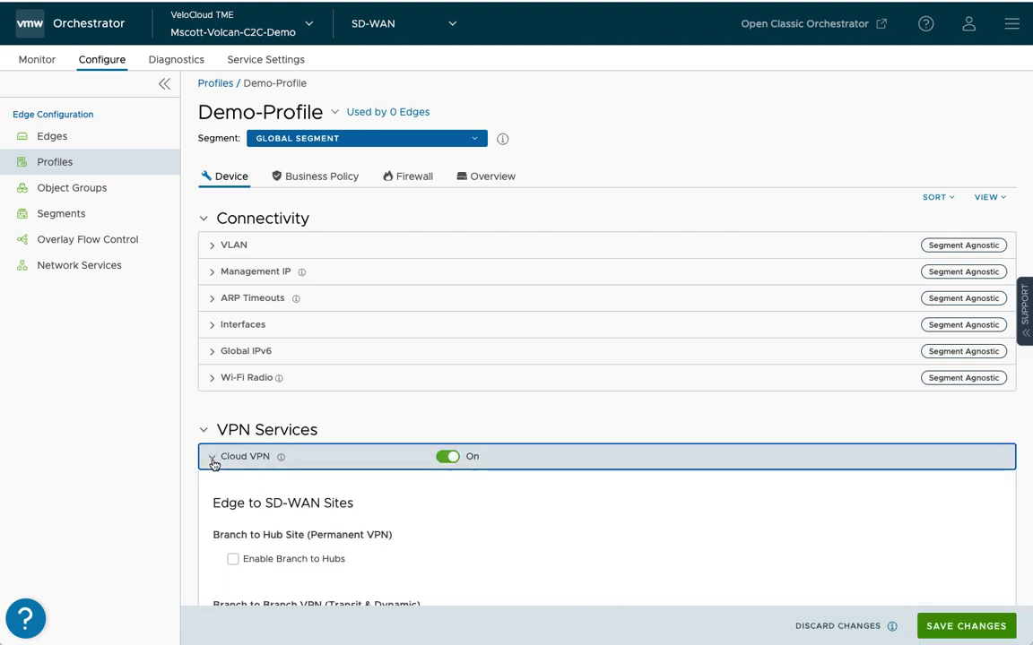
scroll(334, 517, "down", 2)
scroll(333, 517, "down", 1)
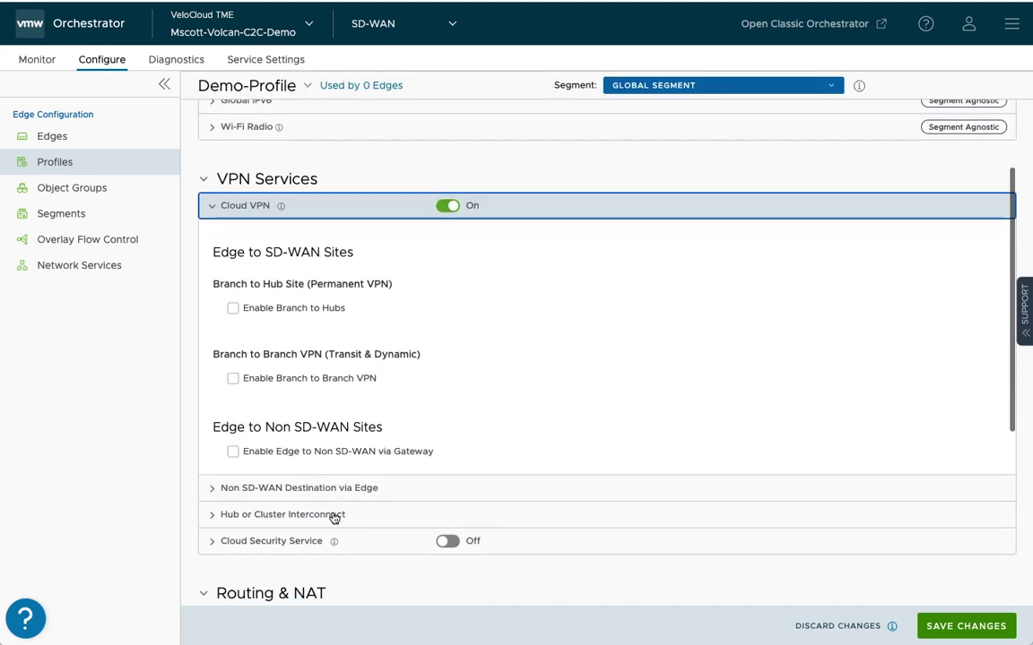
Enable Branch to Hubs and Branch to Branch VPN using Hubs for VPN in Demo-Profile, with dynamic branch-to-branch VPN disabled
left_click(232, 308)
scroll(273, 454, "down", 1)
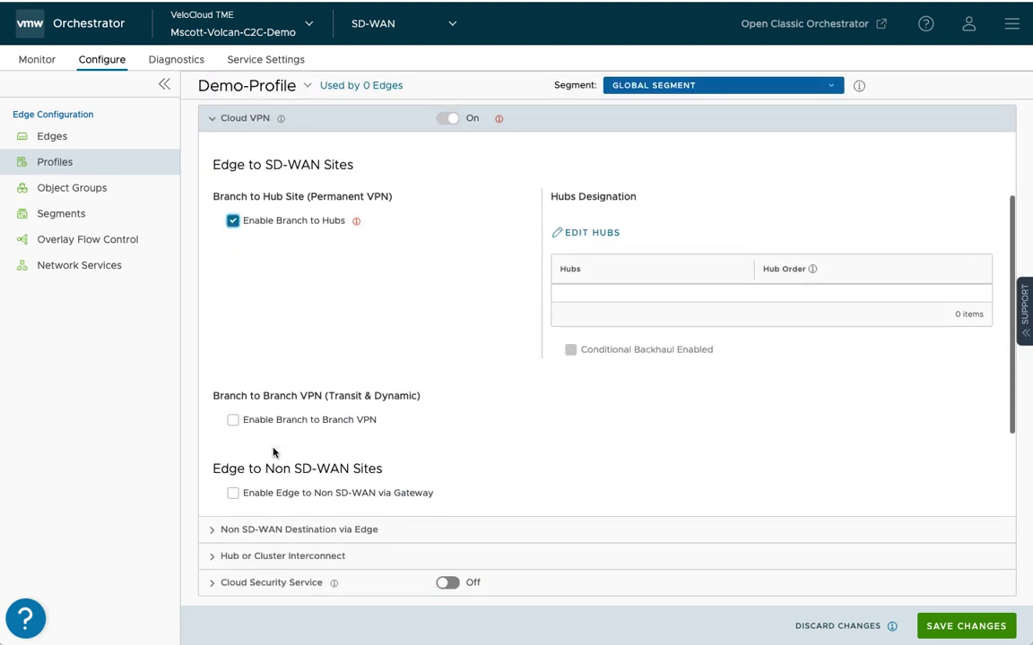
left_click(233, 419)
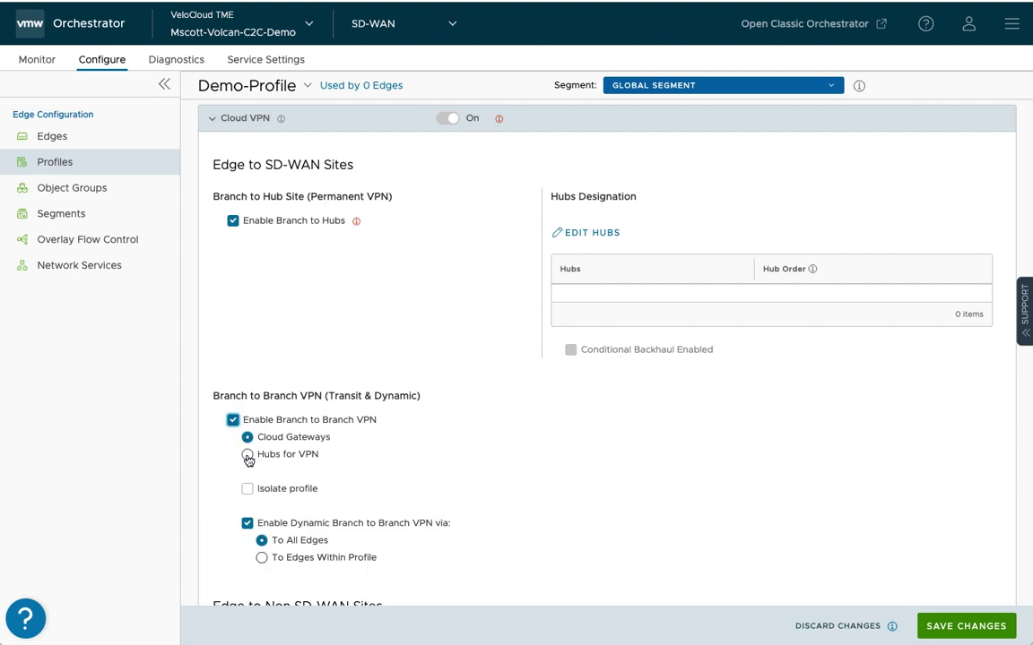
left_click(247, 455)
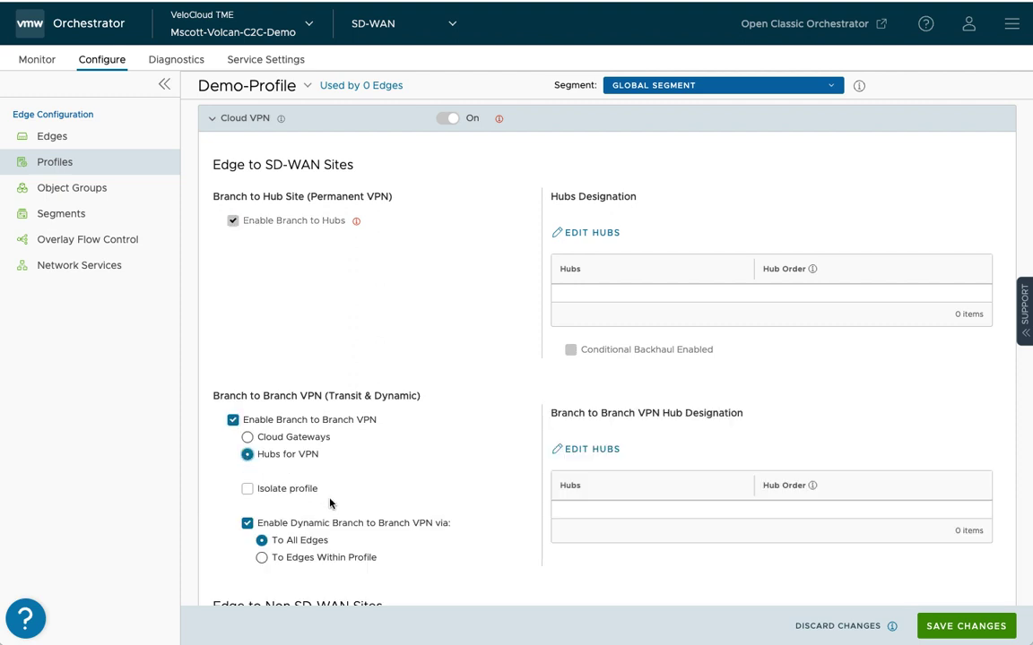
scroll(330, 500, "down", 1)
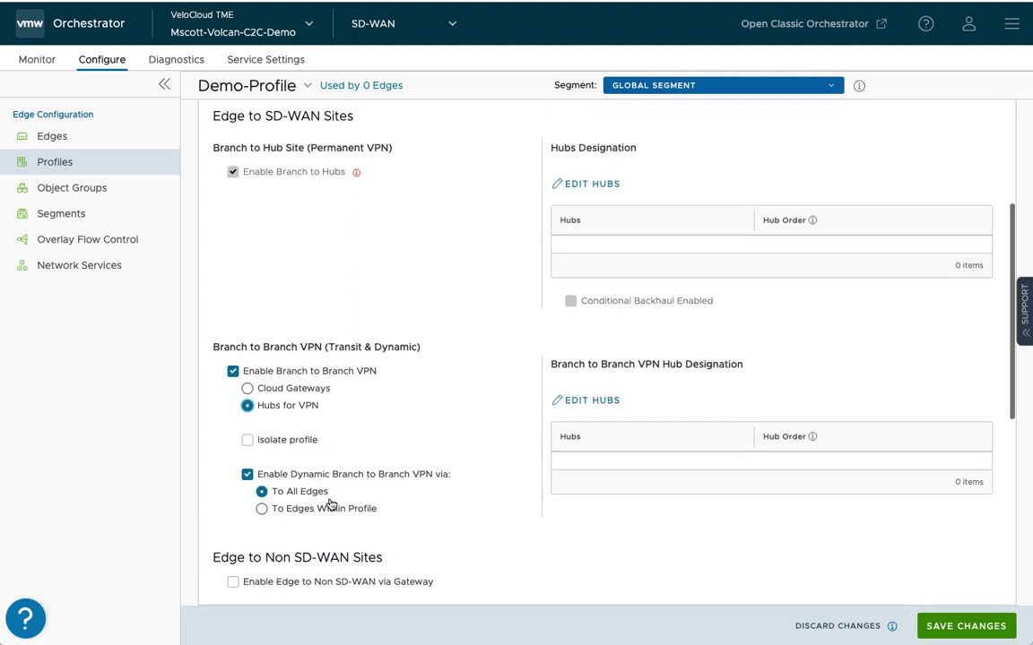
left_click(248, 472)
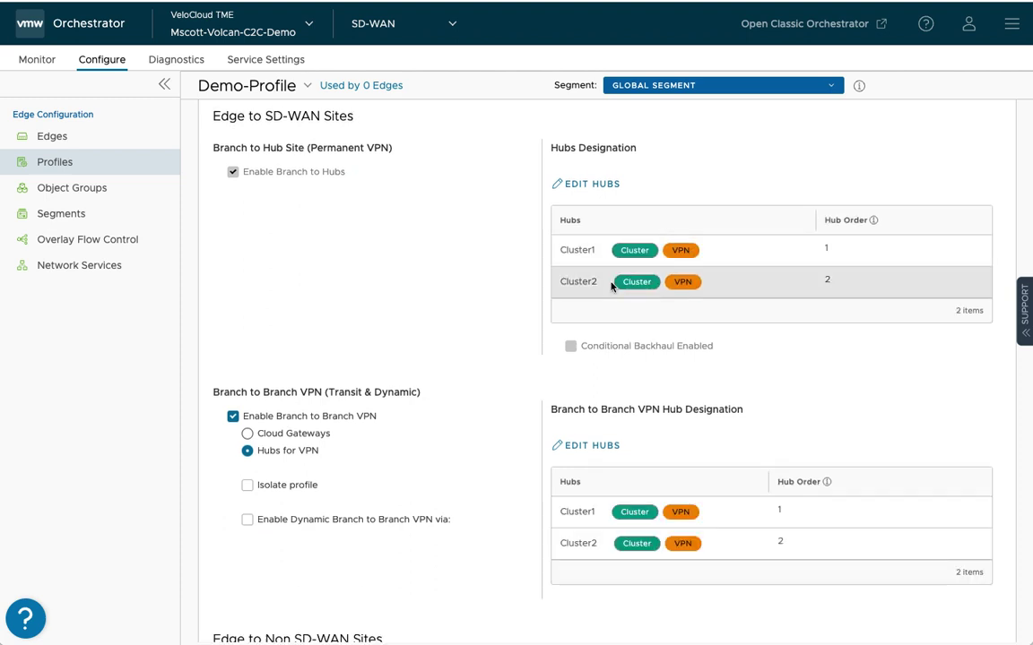
Enable Hub or Cluster Interconnect in Demo-Profile and save the profile changes
scroll(512, 312, "down", 3)
scroll(511, 312, "down", 1)
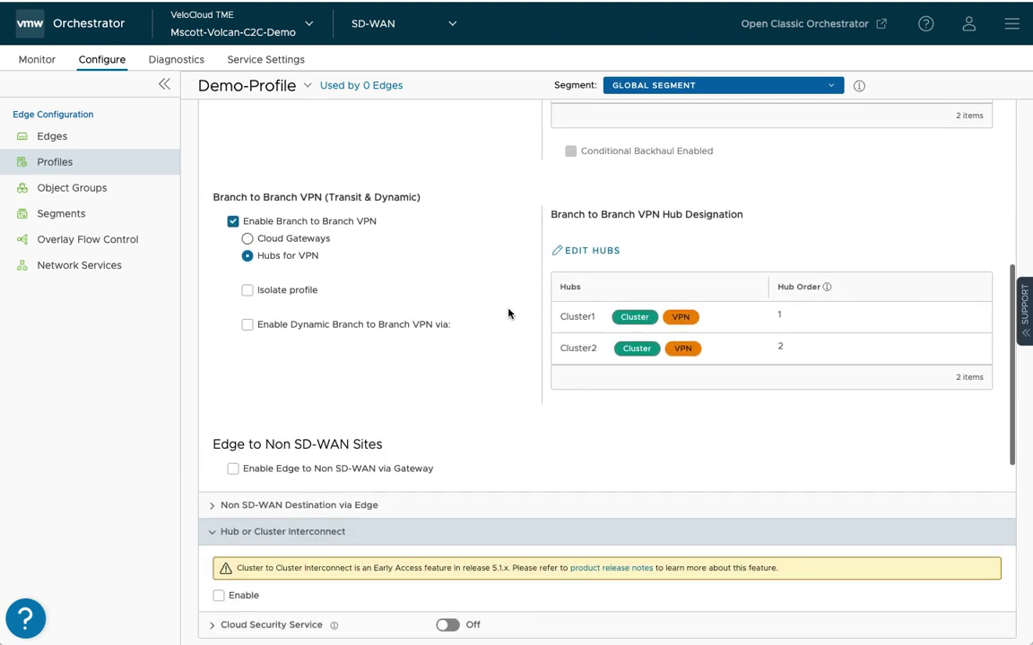
left_click(219, 595)
left_click(965, 626)
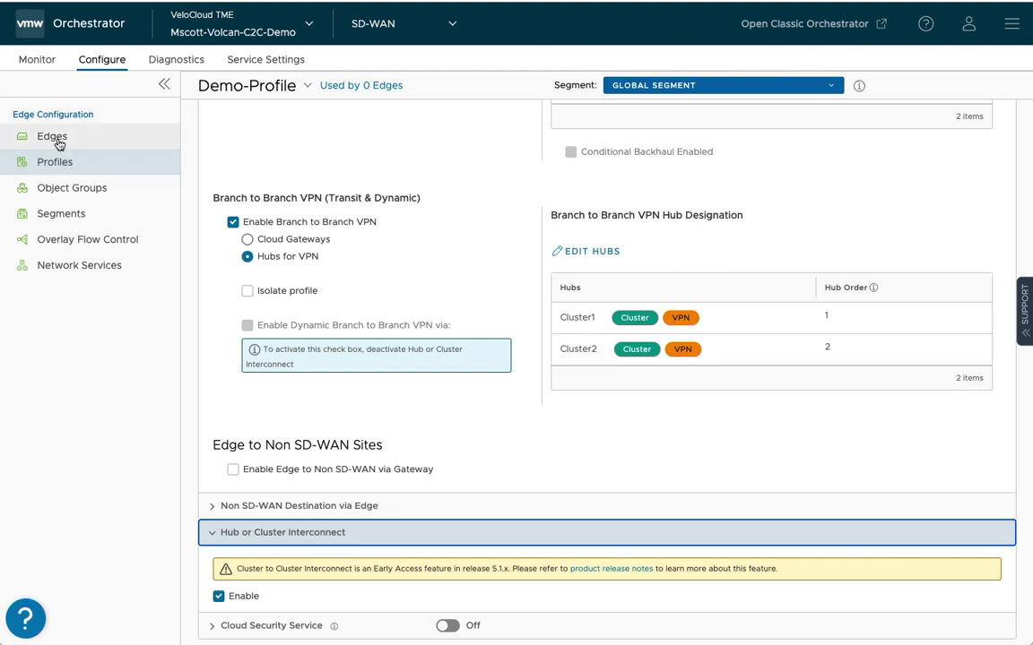
Start provisioning a new edge named Edge-1-Demo-Cluster with the Virtual Edge model
left_click(56, 138)
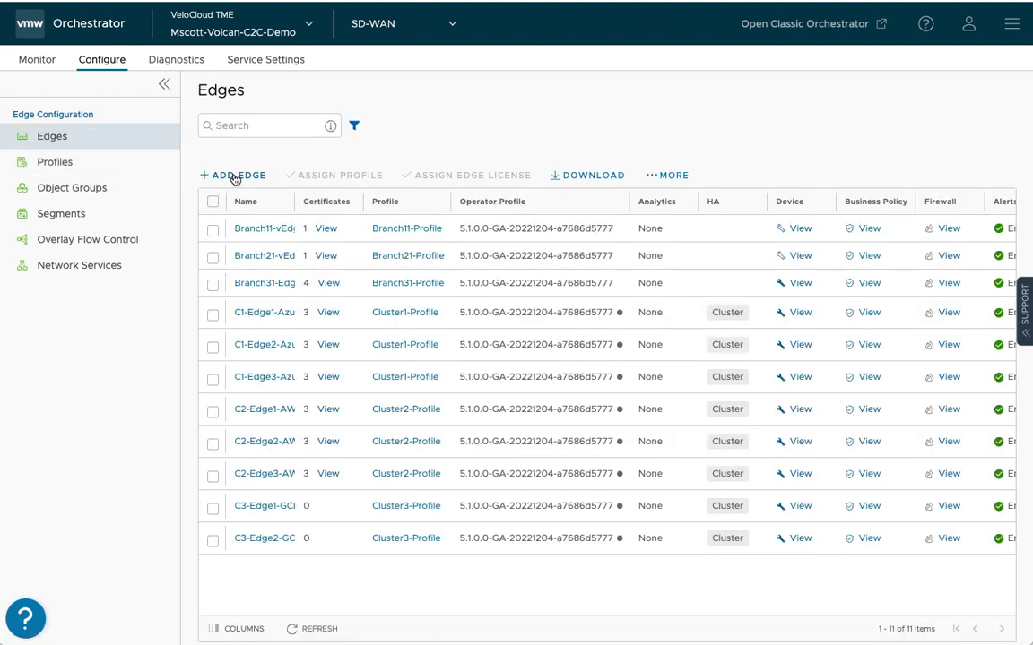
left_click(234, 176)
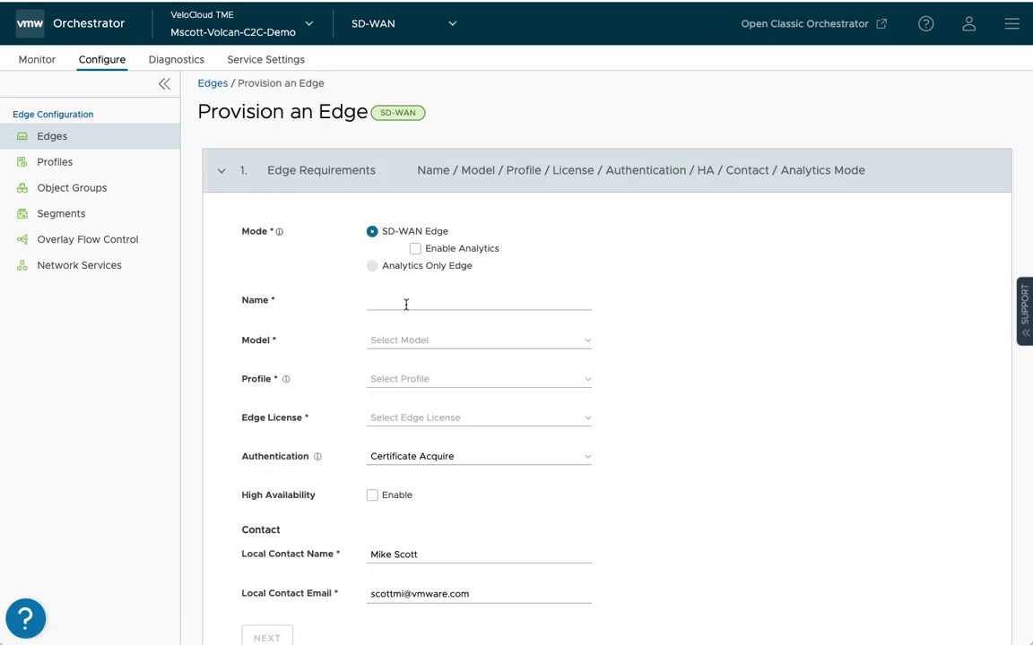
left_click(405, 303)
type("Edge-1")
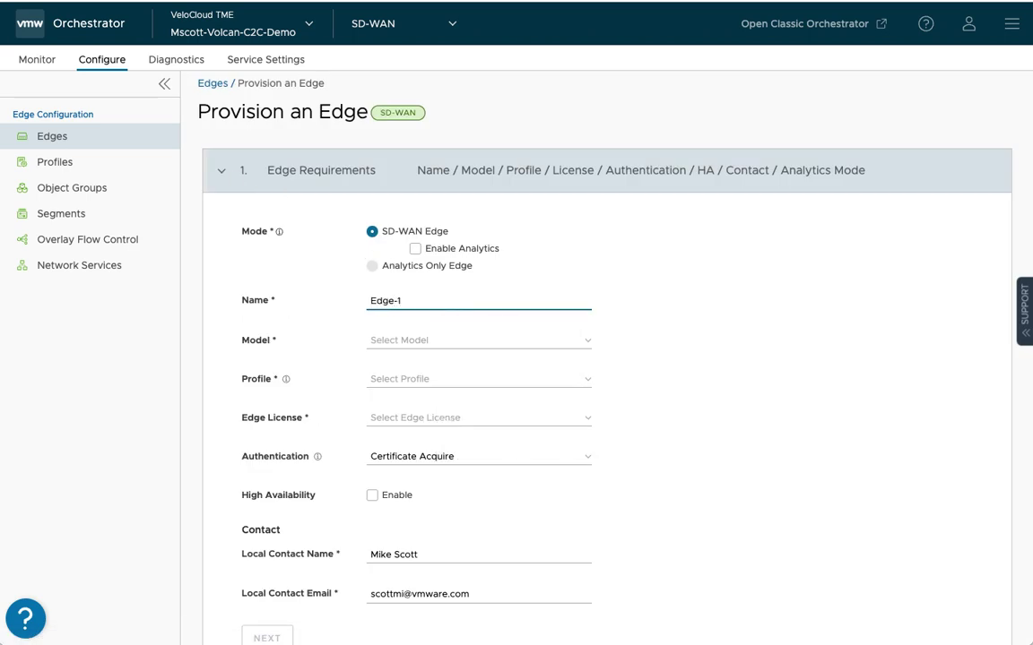
type("-Demo-Cluster")
left_click(418, 341)
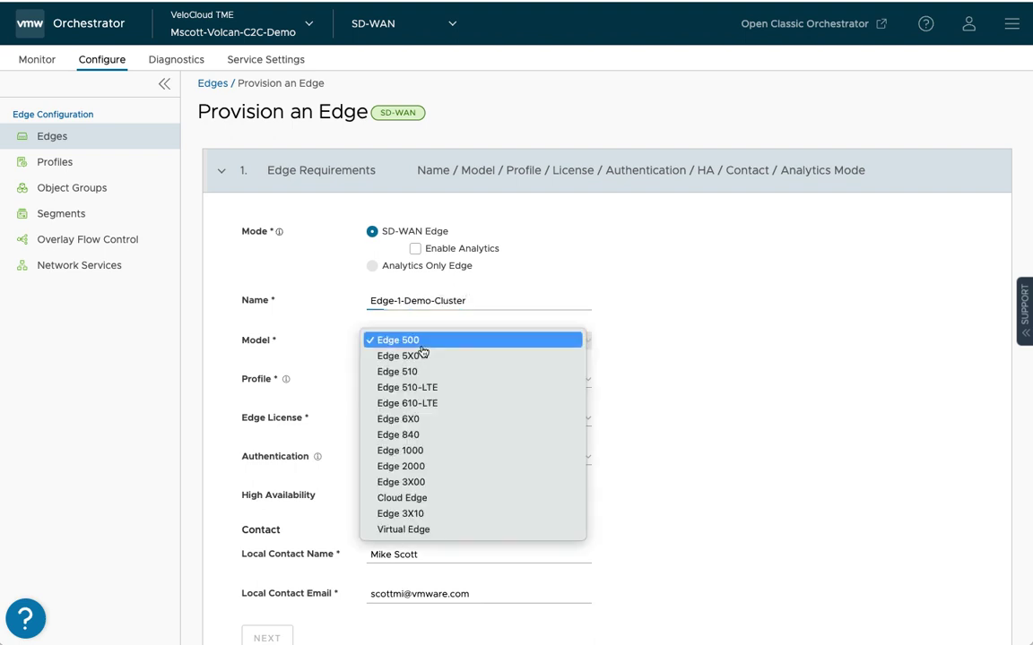
left_click(415, 532)
Assign Demo-Profile and the ENTERPRISE 10 Mbps license to Edge-1-Demo-Cluster and add the edge
left_click(420, 385)
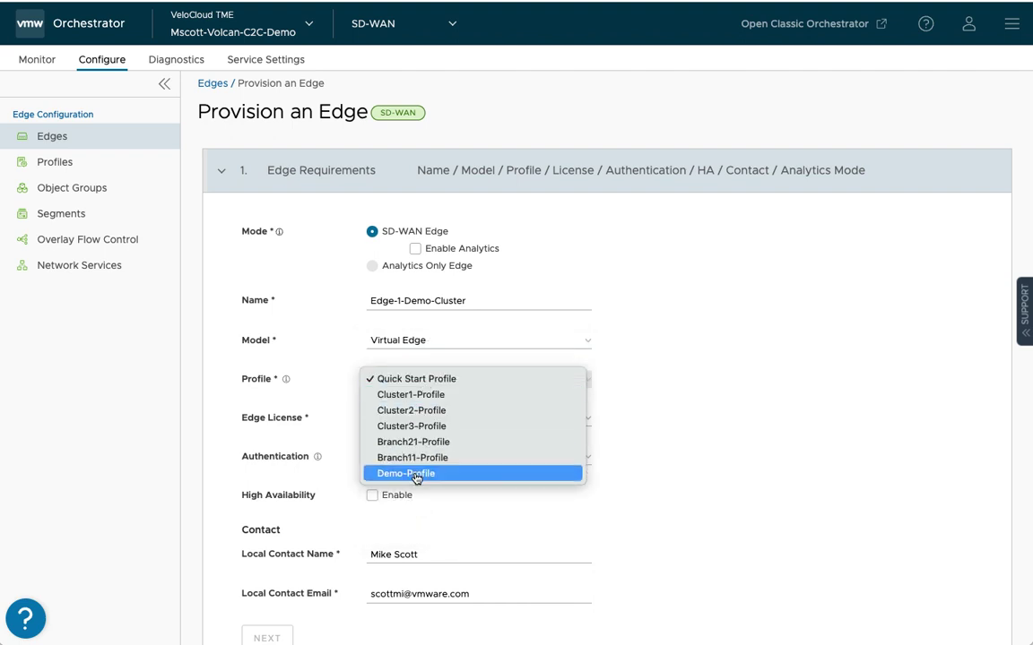
left_click(415, 475)
left_click(437, 418)
left_click(437, 420)
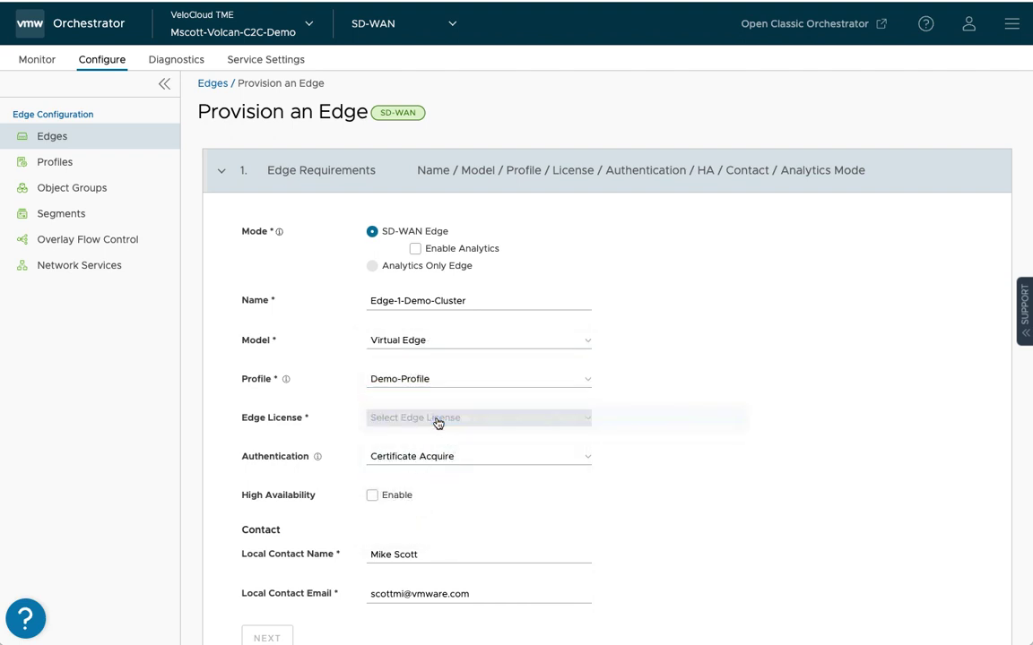
scroll(339, 553, "down", 1)
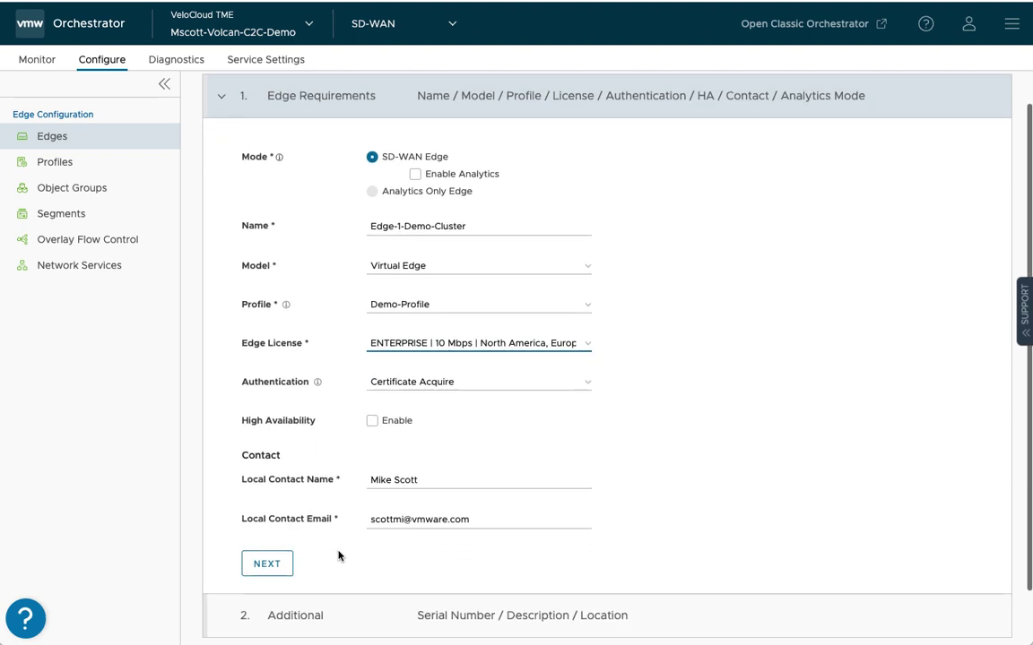
left_click(266, 567)
left_click(233, 432)
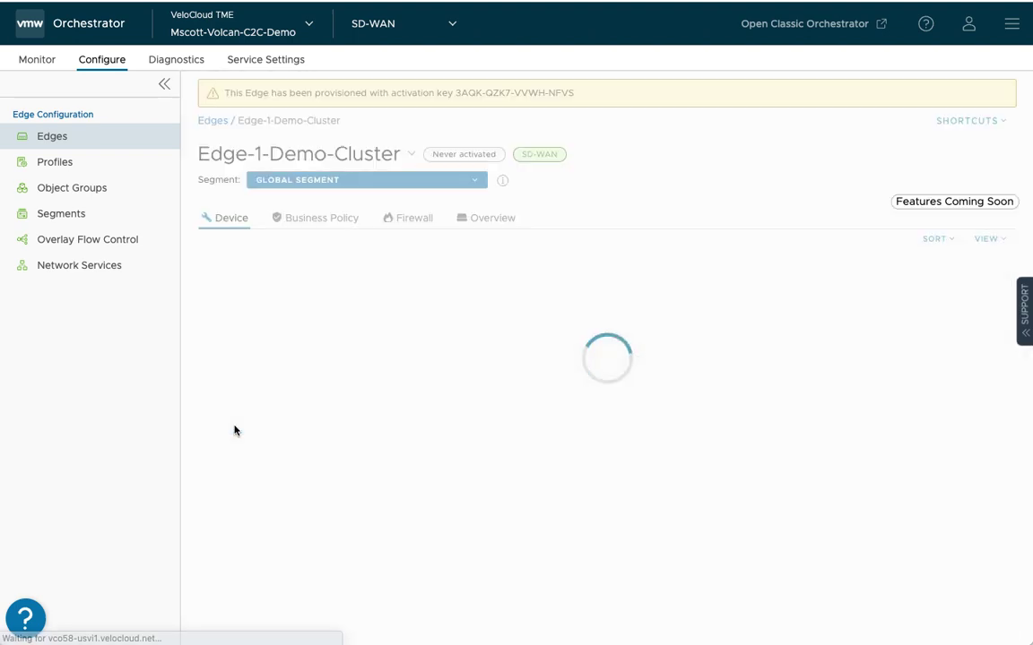
Start provisioning a second edge named Edge-2-Demo-Cluster with the Virtual Edge model
left_click(53, 139)
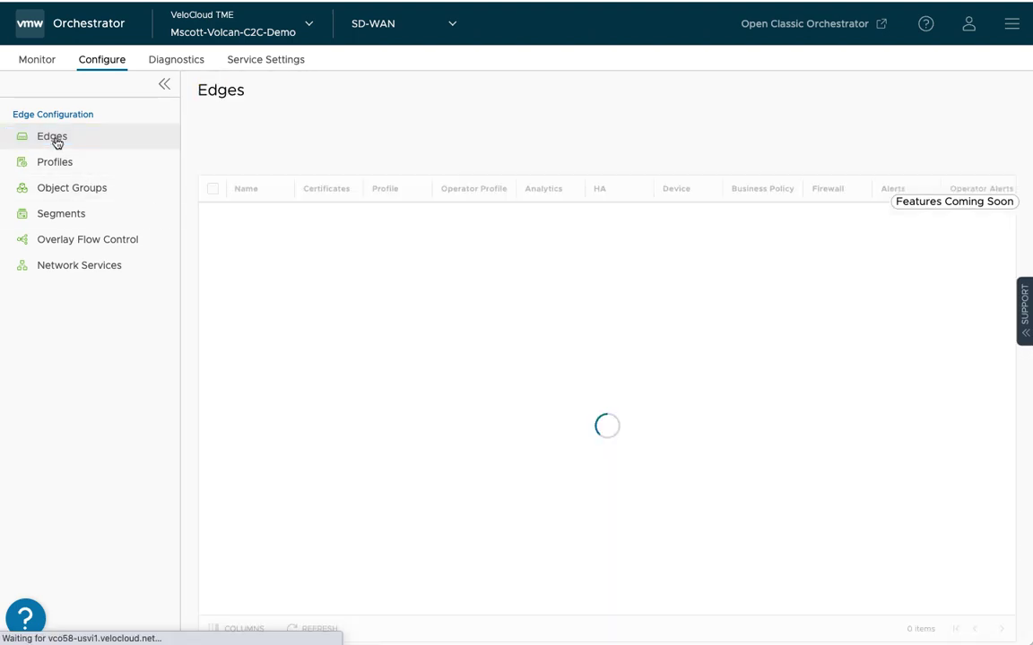
left_click(243, 178)
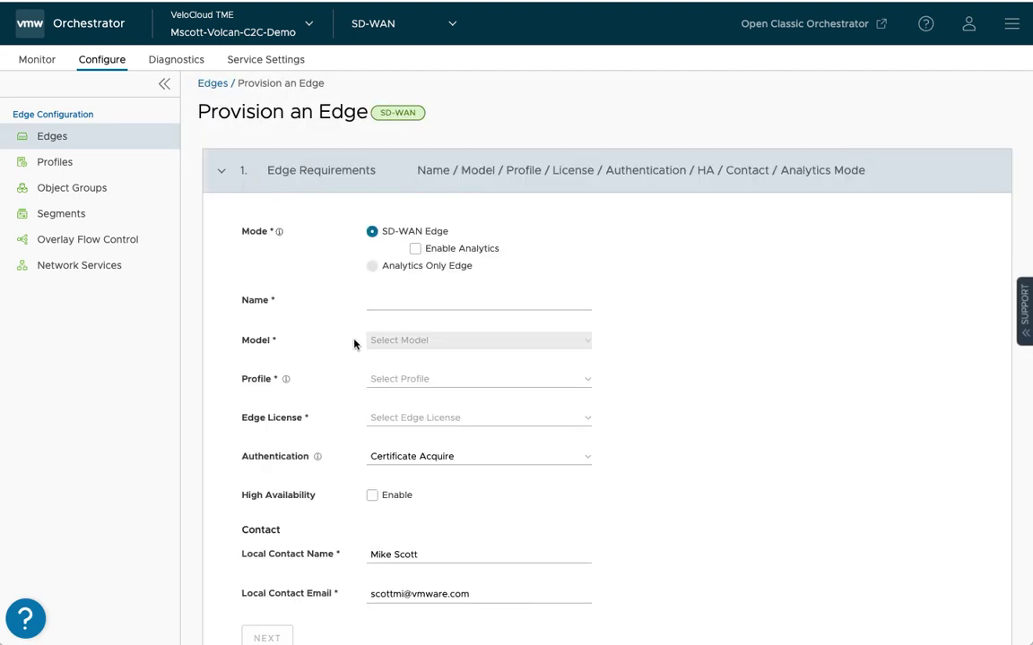
left_click(402, 302)
type("D")
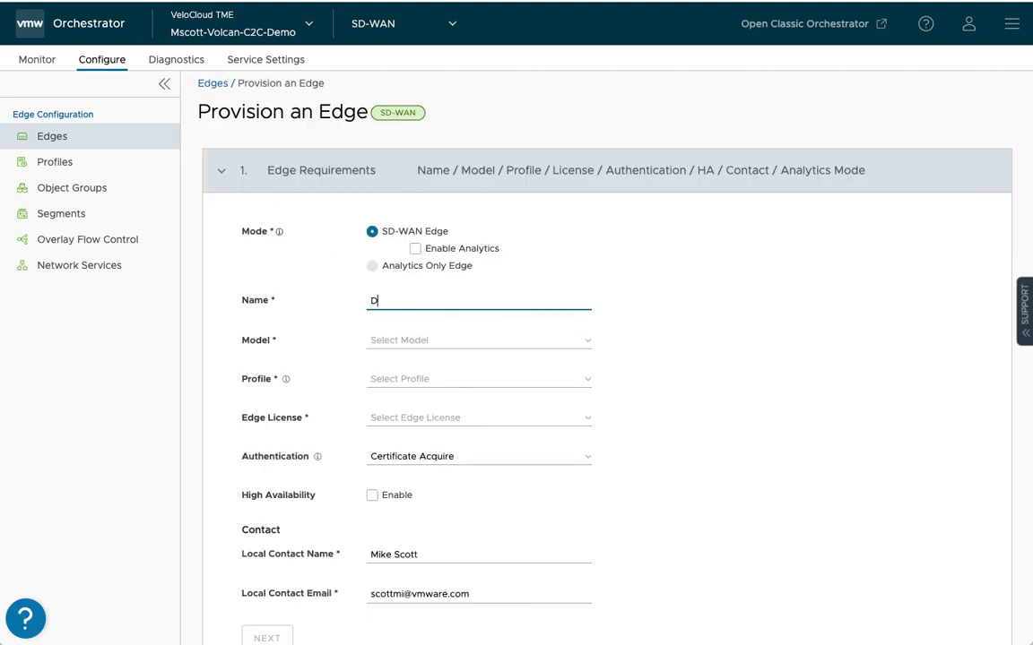
type("dge-2-Demo-Cluster")
left_click(413, 340)
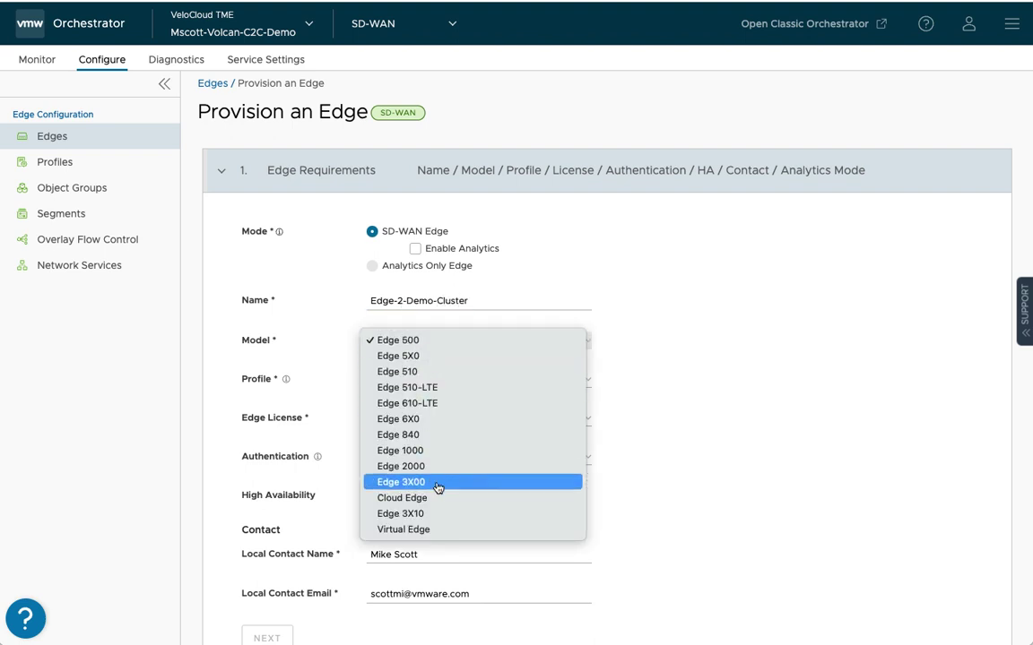
left_click(432, 530)
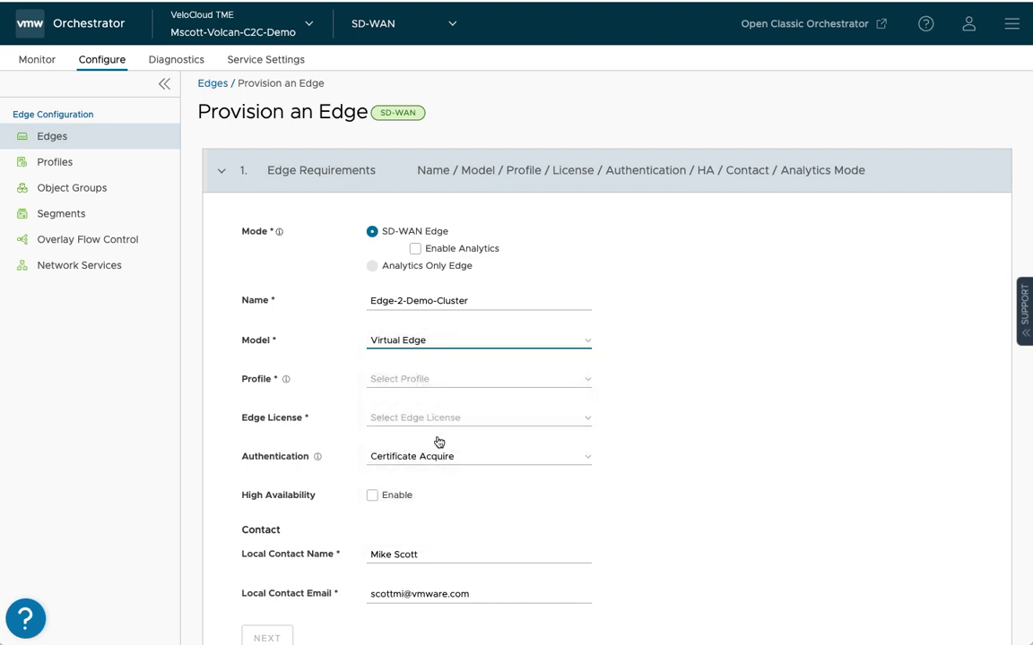
Assign Demo-Profile and an edge license to Edge-2-Demo-Cluster and add the edge
left_click(384, 380)
left_click(417, 475)
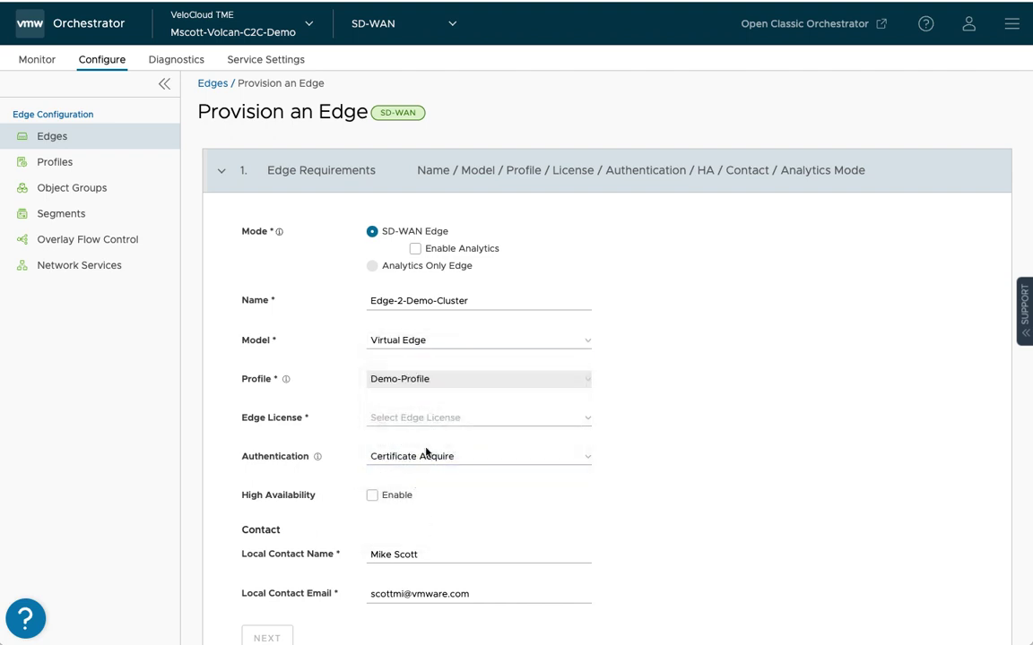
left_click(420, 421)
left_click(385, 416)
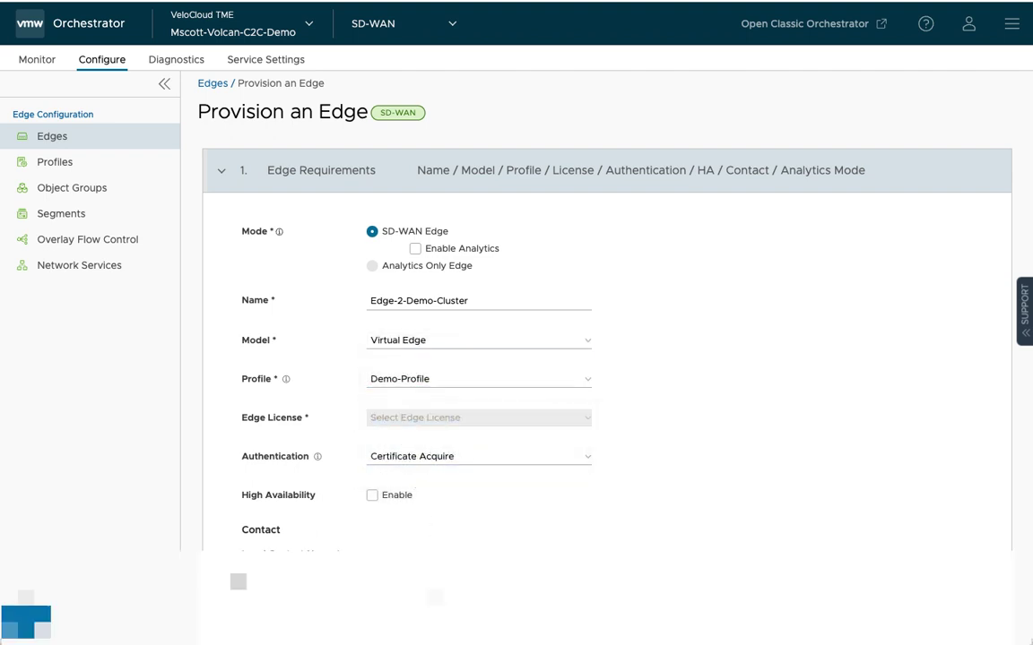
left_click(244, 571)
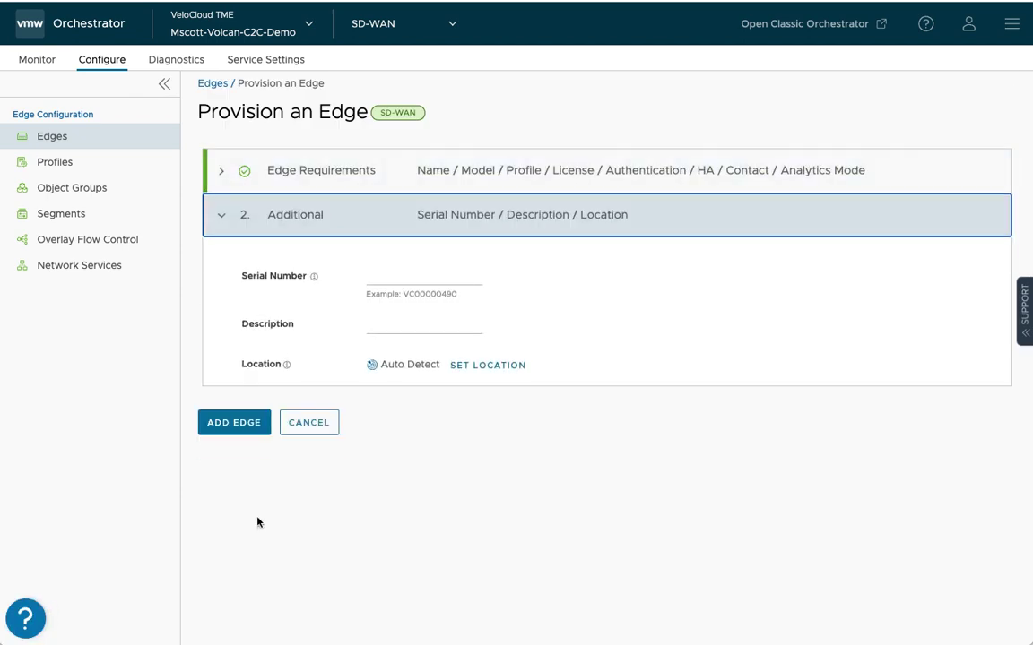
left_click(234, 423)
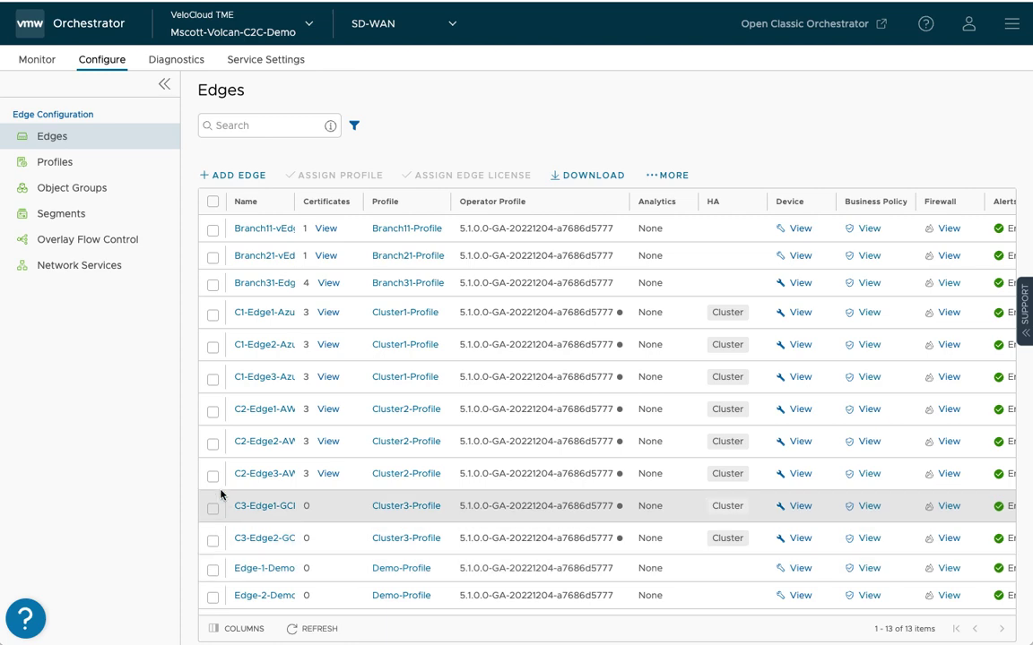
Add Edge-1-Demo-Cluster and Edge-2-Demo-Cluster to Demo-Cluster in the network services configuration and save the cluster
left_click(102, 266)
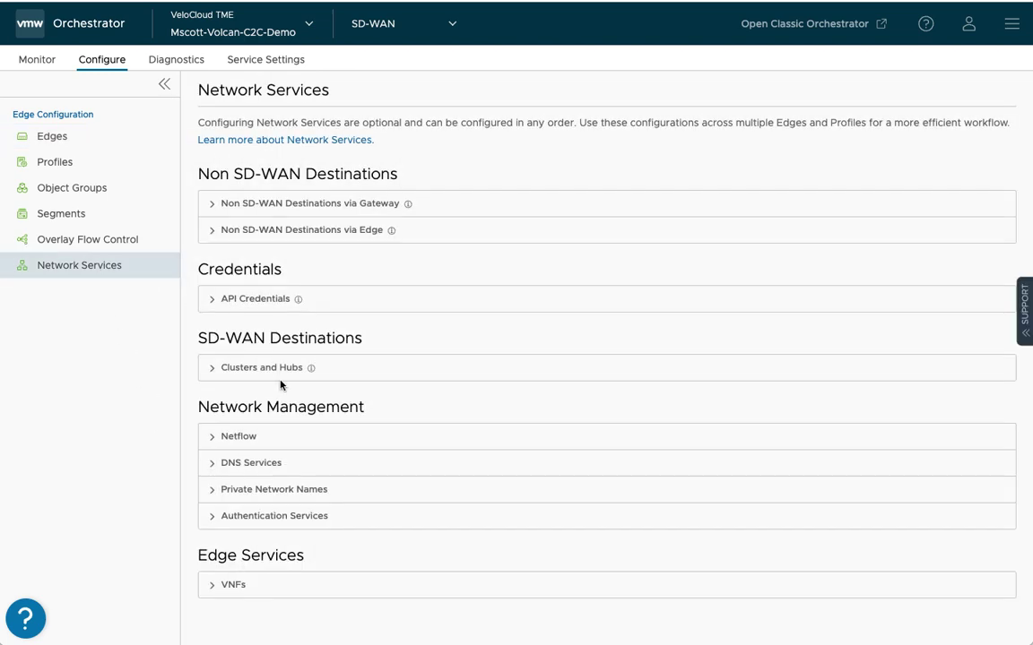
left_click(215, 368)
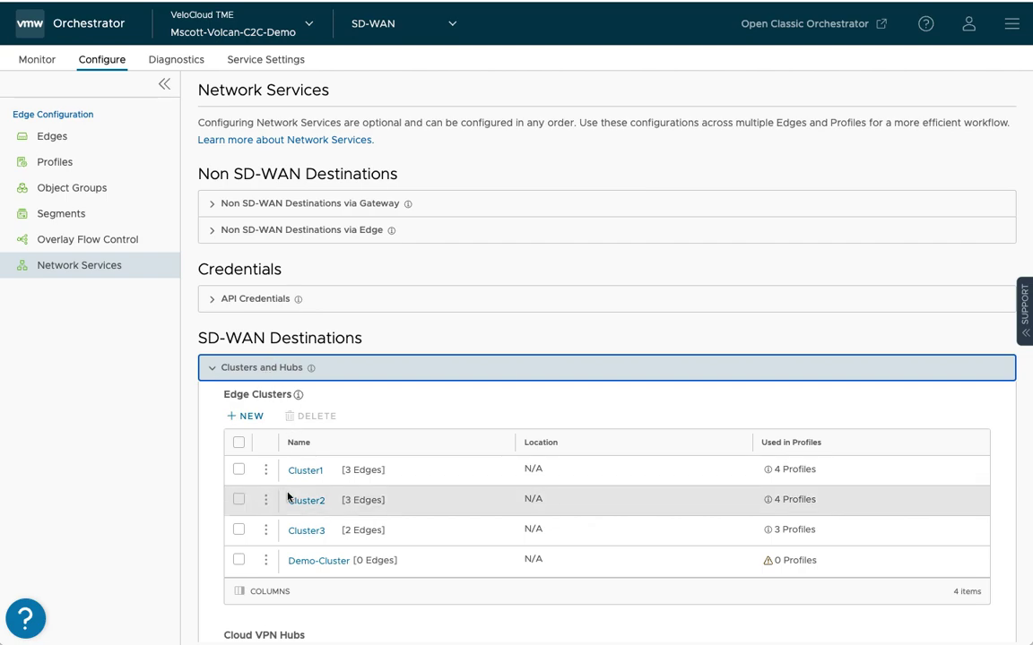
left_click(323, 562)
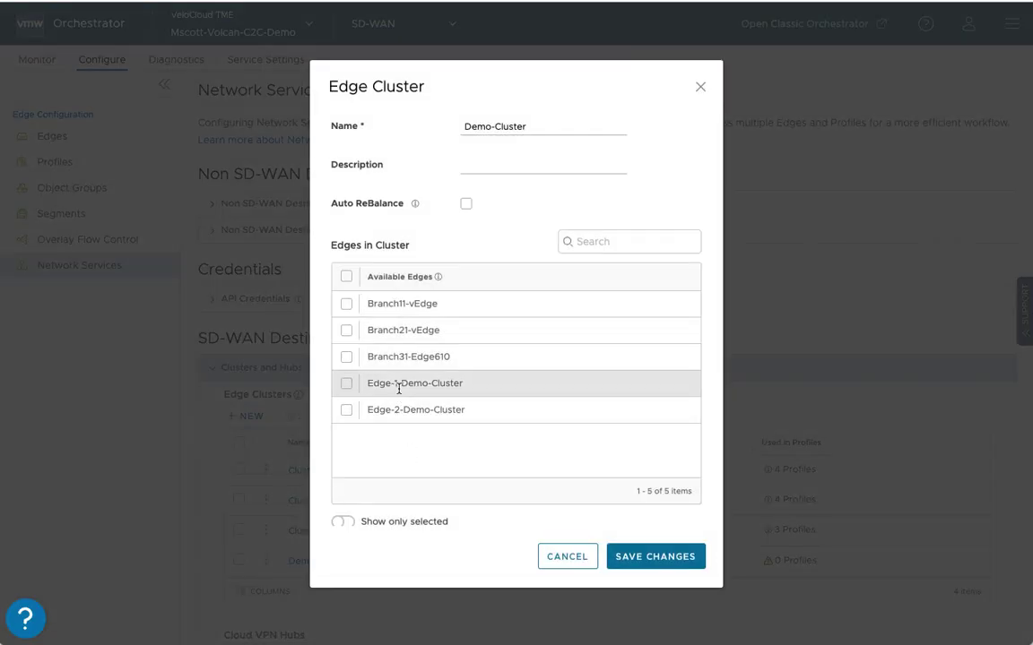
left_click(346, 384)
left_click(346, 411)
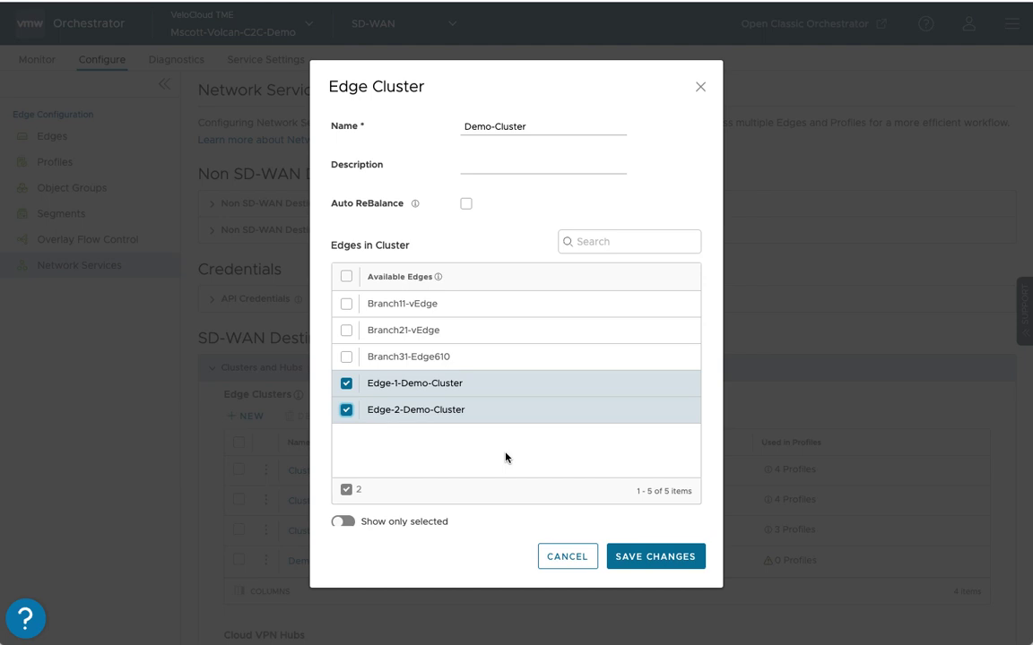
left_click(650, 556)
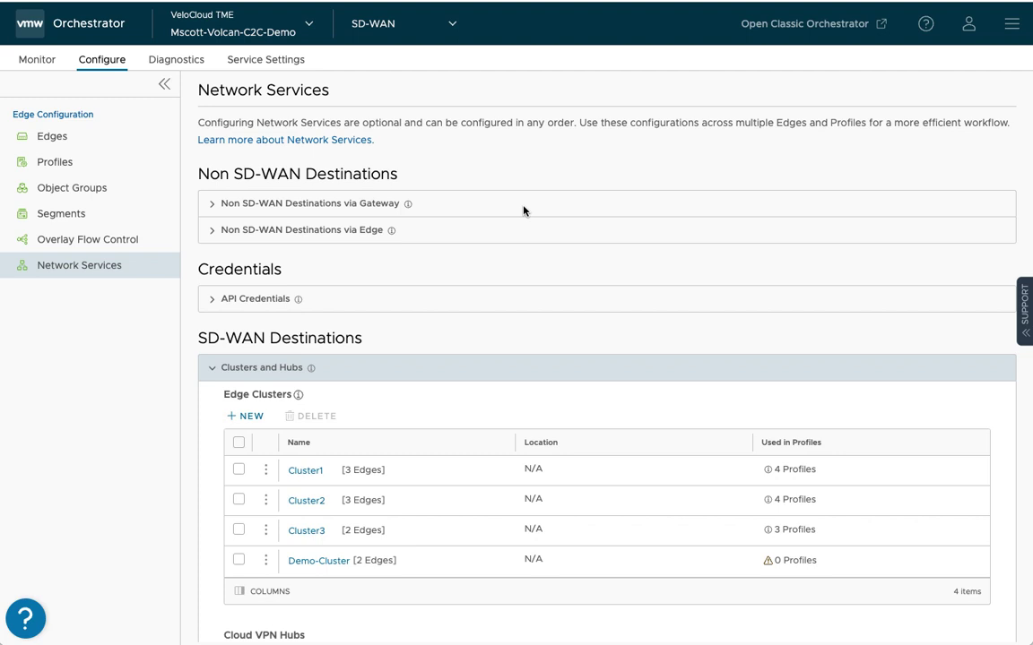
Add Demo-Cluster to the hubs and the branch-to-branch VPN hubs in Cluster1-Profile's Cloud VPN settings and update the hubs
left_click(42, 163)
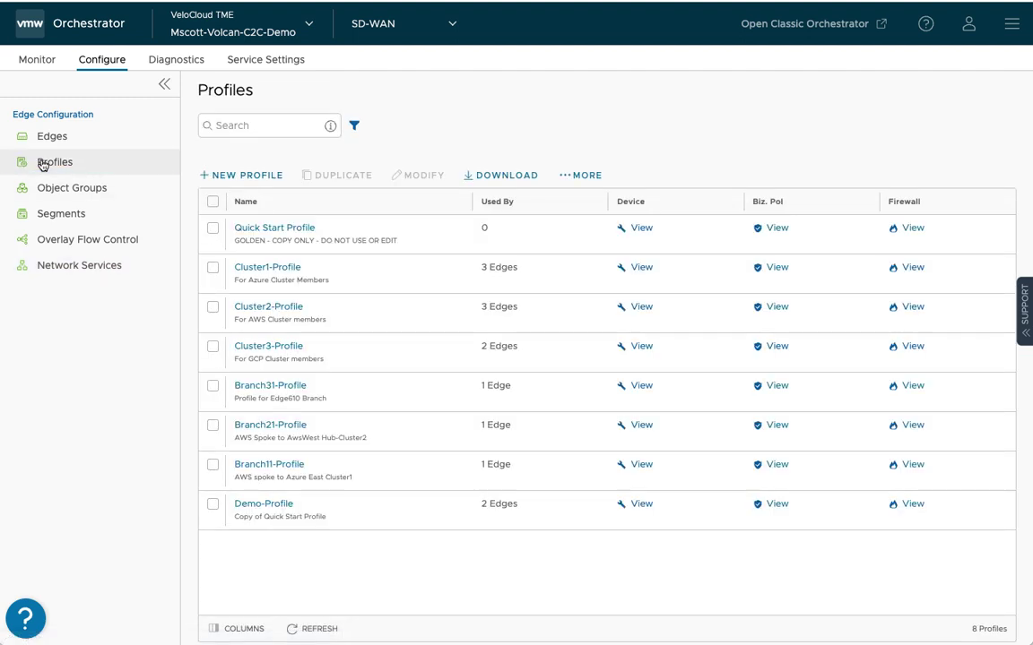
left_click(267, 269)
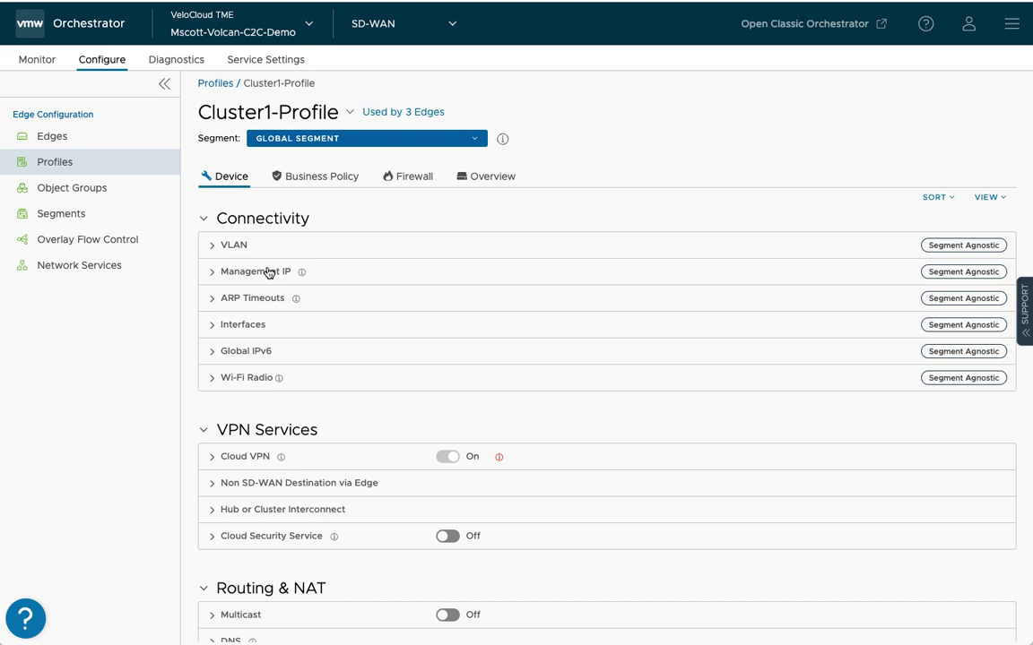
left_click(212, 458)
scroll(348, 460, "down", 3)
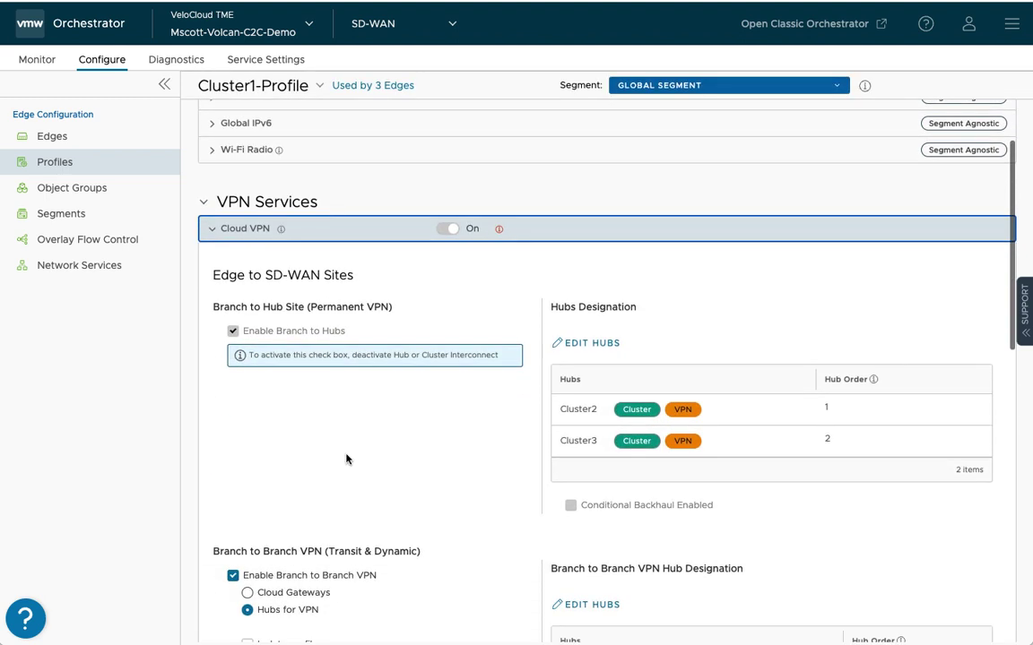
left_click(599, 351)
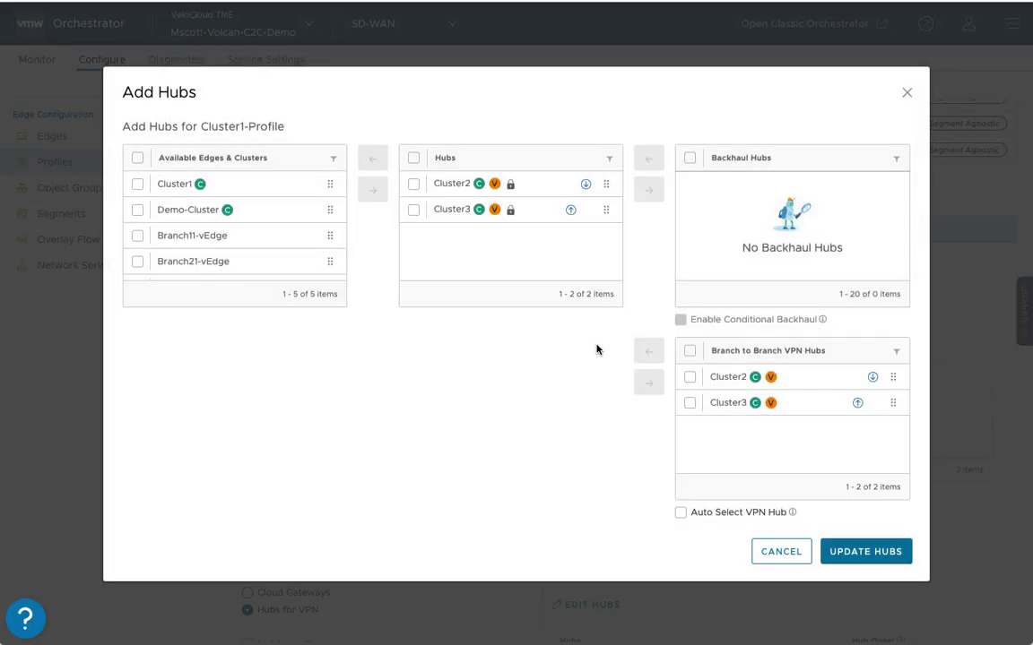
left_click(137, 210)
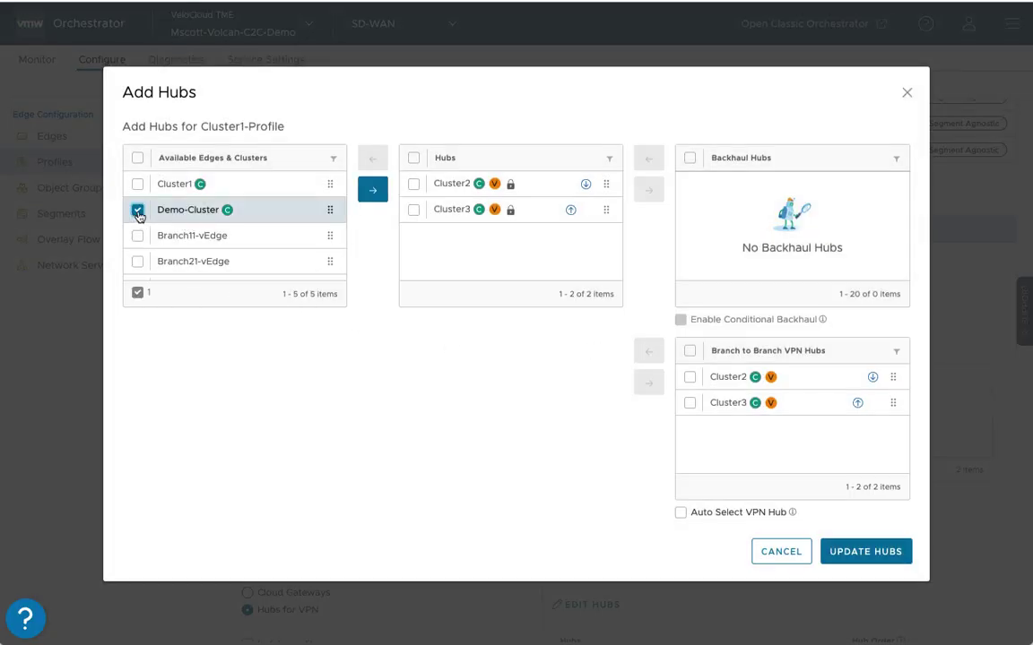
left_click(371, 190)
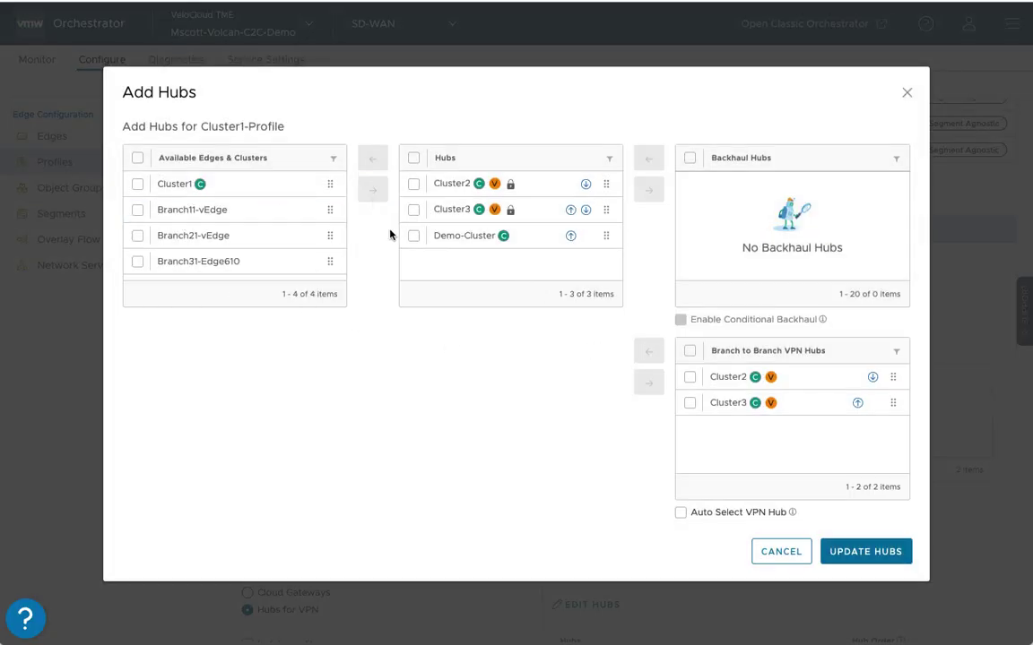
left_click(413, 235)
left_click(648, 383)
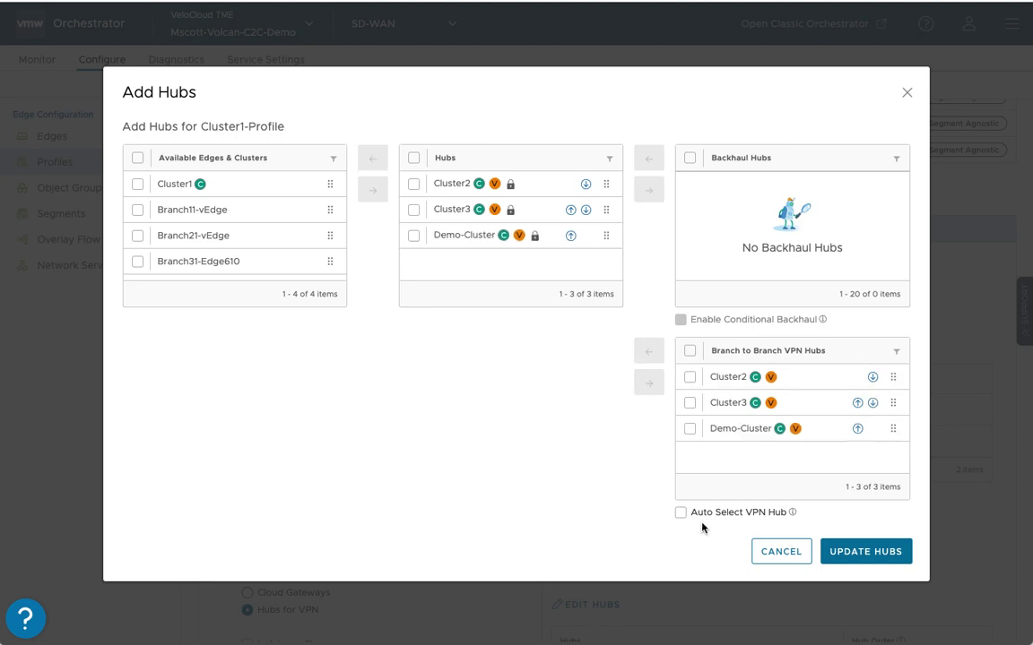
left_click(853, 551)
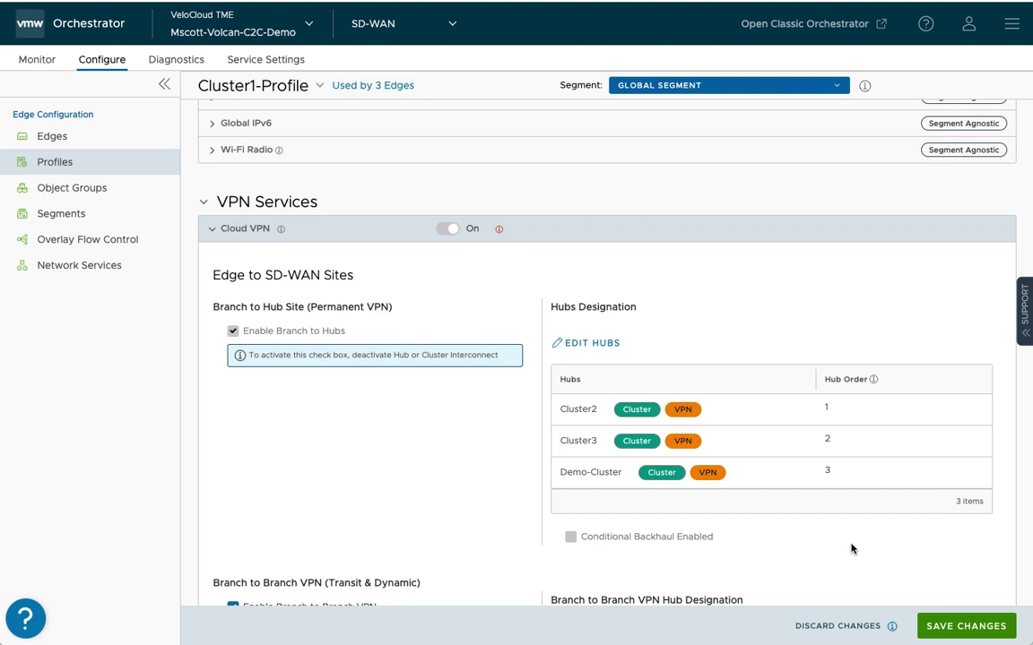